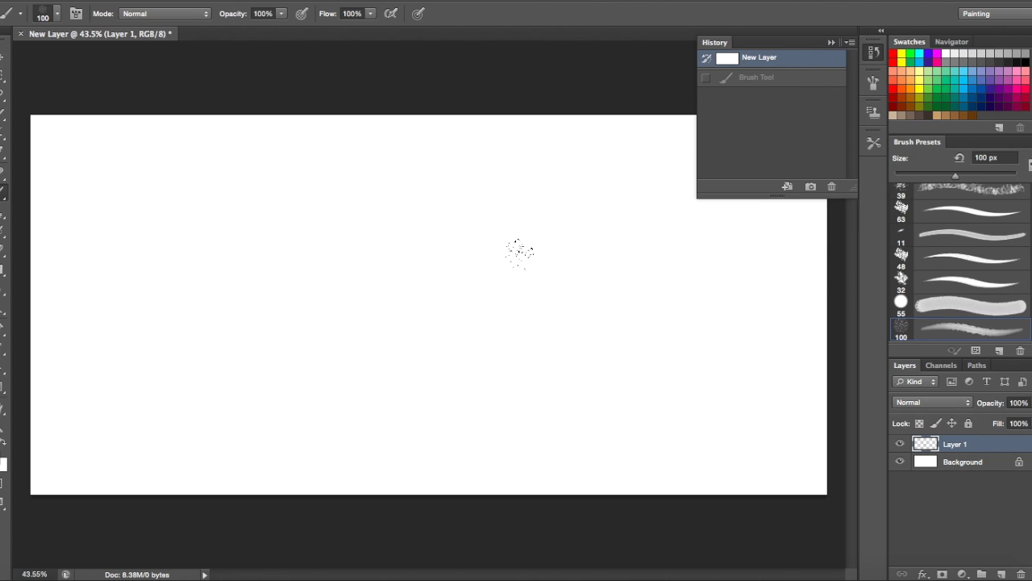
Paint a rough 'a' test stroke, then revert it in the History panel
{"action": "left_click_drag", "start_coordinate": [455, 192], "coordinate": [600, 385]}
{"action": "left_click", "coordinate": [757, 78]}
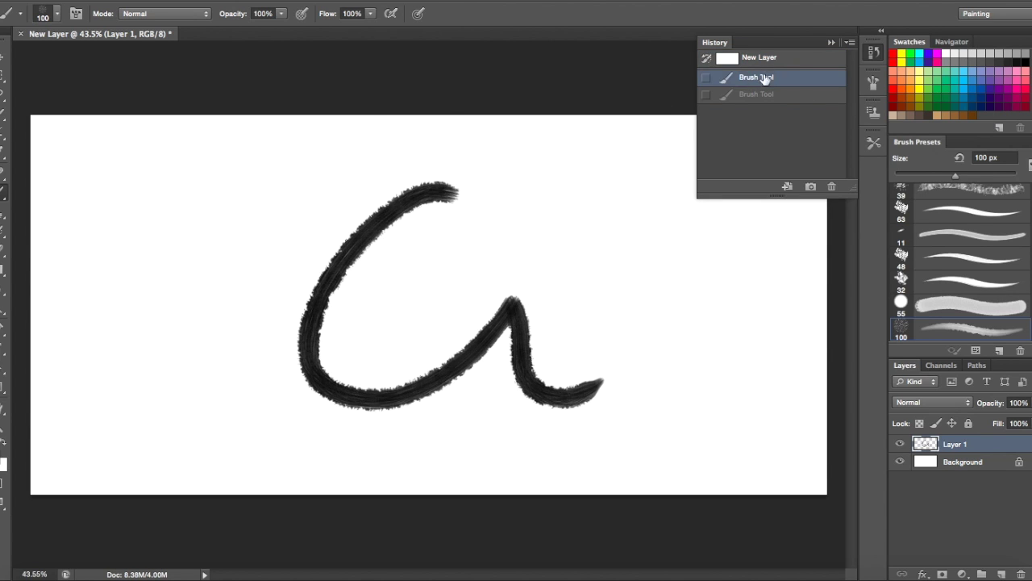
{"action": "left_click", "coordinate": [757, 58]}
With the 48 px brush preset, paint three test strokes, then revert to the empty layer
{"action": "left_click", "coordinate": [967, 258]}
{"action": "left_click_drag", "start_coordinate": [509, 290], "coordinate": [786, 369]}
{"action": "left_click_drag", "start_coordinate": [156, 316], "coordinate": [208, 339]}
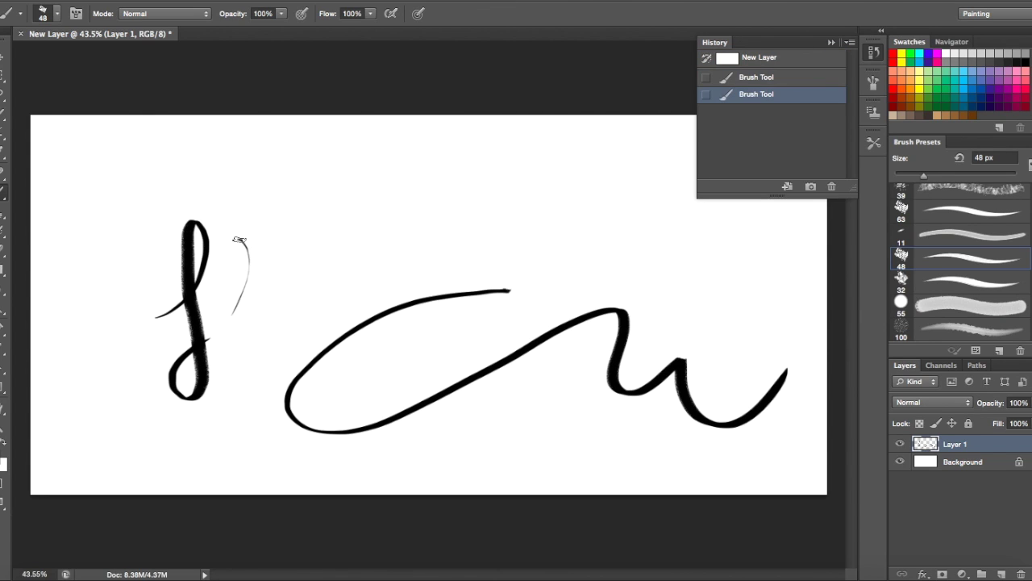
{"action": "left_click_drag", "start_coordinate": [242, 240], "coordinate": [274, 411]}
{"action": "left_click", "coordinate": [758, 57]}
Paint and undo a looped stroke, then paint a thin grey wavy line with an 11 px brush
{"action": "left_click_drag", "start_coordinate": [217, 316], "coordinate": [339, 429]}
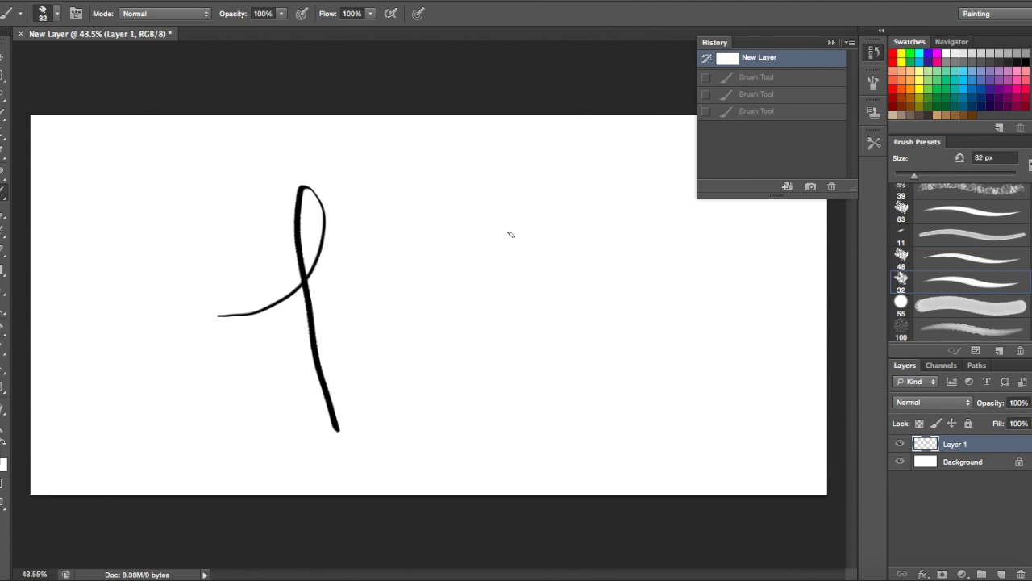
{"action": "left_click", "coordinate": [766, 65]}
{"action": "key", "text": "comma"}
{"action": "key", "text": "comma"}
{"action": "left_click_drag", "start_coordinate": [422, 218], "coordinate": [686, 349]}
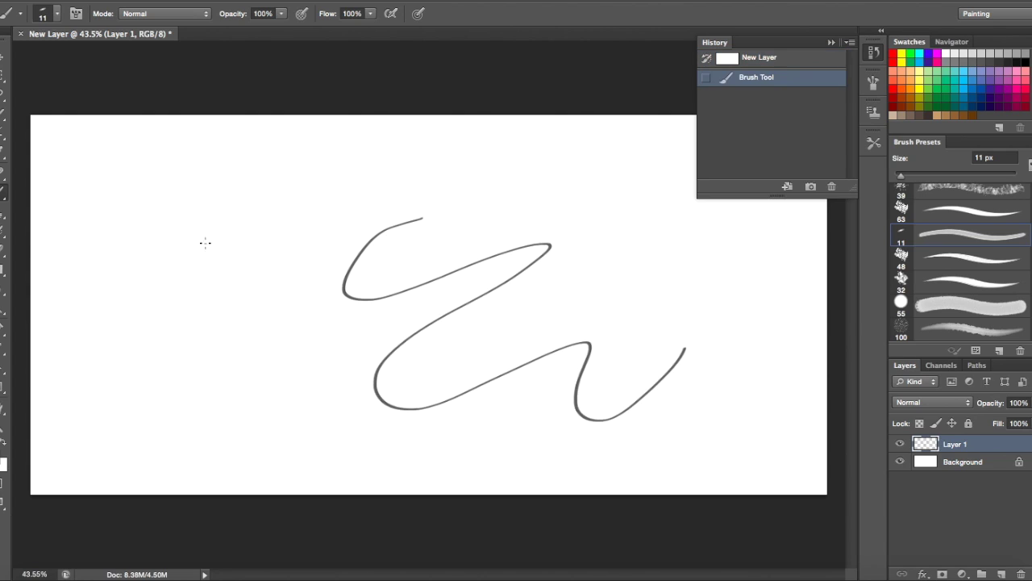
With a larger brush, paint a thick grey W-shaped stroke and three small test dabs
{"action": "key", "text": "bracketright"}
{"action": "key", "text": "bracketright"}
{"action": "key", "text": "bracketright"}
{"action": "mouse_move", "coordinate": [253, 219]}
{"action": "left_mouse_down"}
{"action": "mouse_move", "coordinate": [271, 310]}
{"action": "mouse_move", "coordinate": [605, 371]}
{"action": "left_mouse_up"}
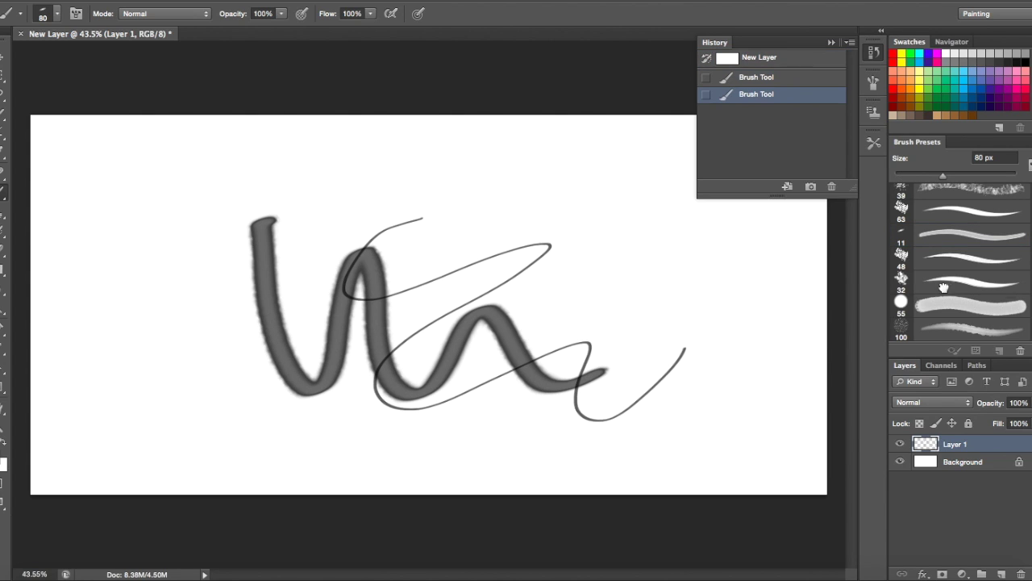
{"action": "left_click", "coordinate": [400, 216]}
{"action": "left_click", "coordinate": [408, 209]}
{"action": "left_click", "coordinate": [417, 206]}
At 100 px, paint a thick black W, two left vertical strokes and a bottom swoosh
{"action": "key", "text": "bracketright"}
{"action": "key", "text": "bracketright"}
{"action": "key", "text": "bracketright"}
{"action": "left_click_drag", "start_coordinate": [397, 184], "coordinate": [621, 275]}
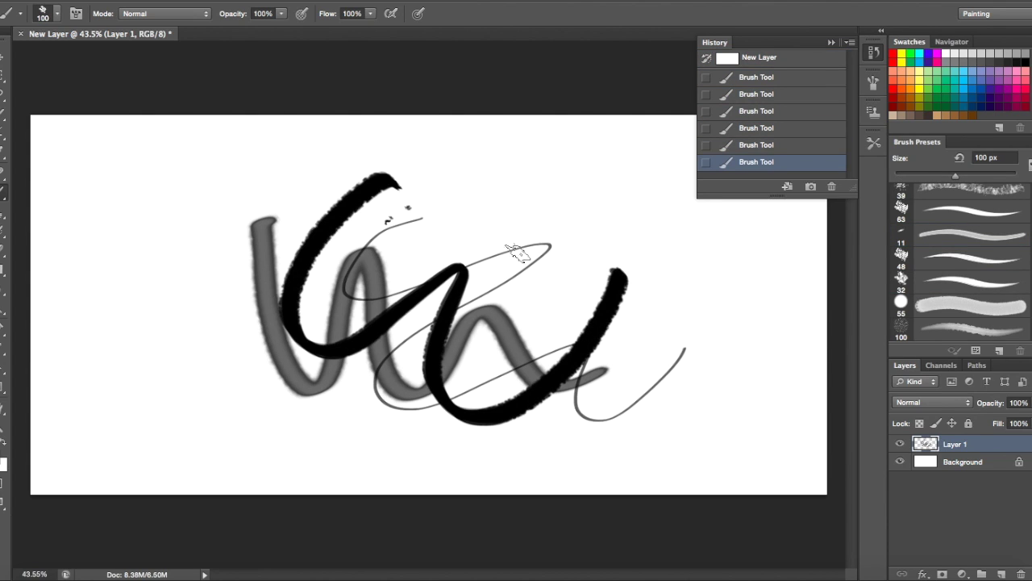
{"action": "left_click_drag", "start_coordinate": [187, 184], "coordinate": [192, 375]}
{"action": "left_click_drag", "start_coordinate": [113, 216], "coordinate": [129, 379]}
{"action": "mouse_move", "coordinate": [197, 375]}
{"action": "left_mouse_down"}
{"action": "mouse_move", "coordinate": [597, 433]}
{"action": "mouse_move", "coordinate": [501, 292]}
{"action": "left_mouse_up"}
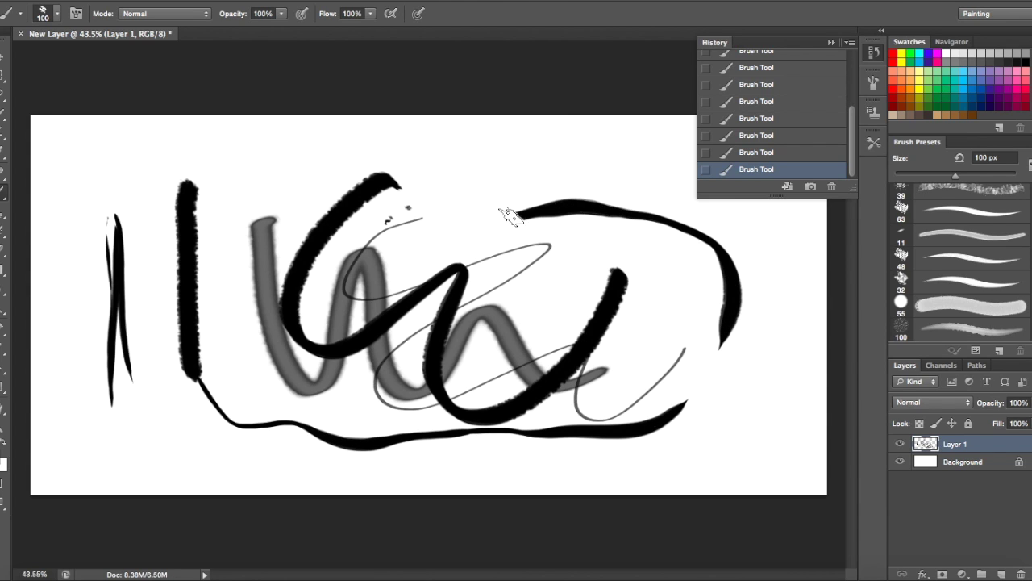
Paint grey arches and arcs on the right and a long black stroke across the top
{"action": "left_click_drag", "start_coordinate": [662, 295], "coordinate": [518, 255]}
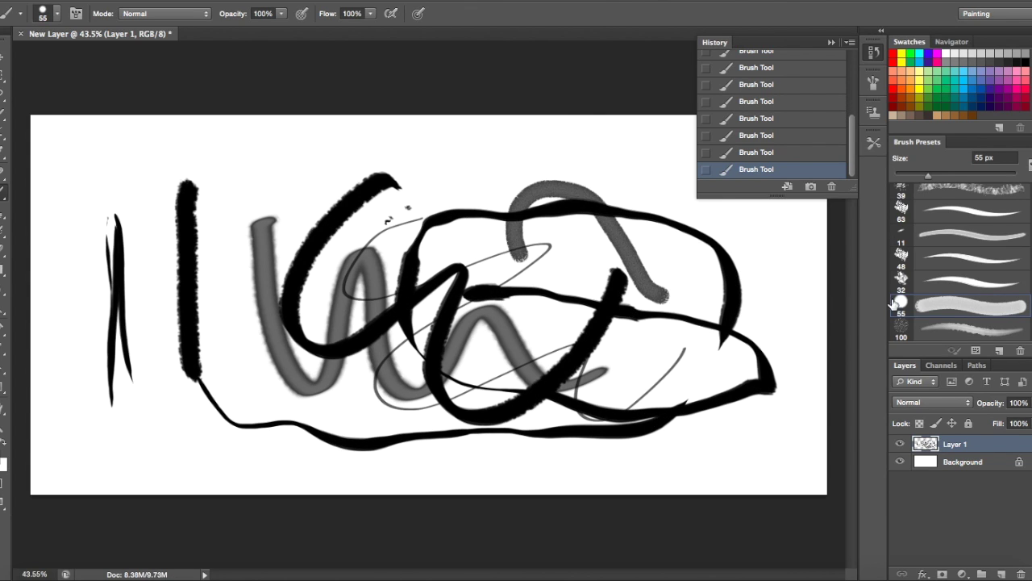
{"action": "left_click_drag", "start_coordinate": [163, 179], "coordinate": [613, 291]}
{"action": "left_click_drag", "start_coordinate": [629, 387], "coordinate": [766, 282]}
{"action": "left_click_drag", "start_coordinate": [791, 295], "coordinate": [750, 431]}
{"action": "left_click_drag", "start_coordinate": [694, 299], "coordinate": [710, 474]}
Paint more scribble strokes with a smaller brush, then with a 125 px brush
{"action": "key", "text": "comma"}
{"action": "key", "text": "comma"}
{"action": "key", "text": "comma"}
{"action": "left_click_drag", "start_coordinate": [336, 312], "coordinate": [613, 339]}
{"action": "left_click_drag", "start_coordinate": [206, 474], "coordinate": [177, 298]}
{"action": "key", "text": "bracketright"}
{"action": "key", "text": "bracketright"}
{"action": "key", "text": "bracketright"}
{"action": "left_click_drag", "start_coordinate": [142, 368], "coordinate": [170, 121]}
{"action": "left_click_drag", "start_coordinate": [242, 206], "coordinate": [242, 399]}
{"action": "left_click_drag", "start_coordinate": [403, 194], "coordinate": [323, 452]}
Step back through History to the empty New Layer state
{"action": "left_click", "coordinate": [766, 69]}
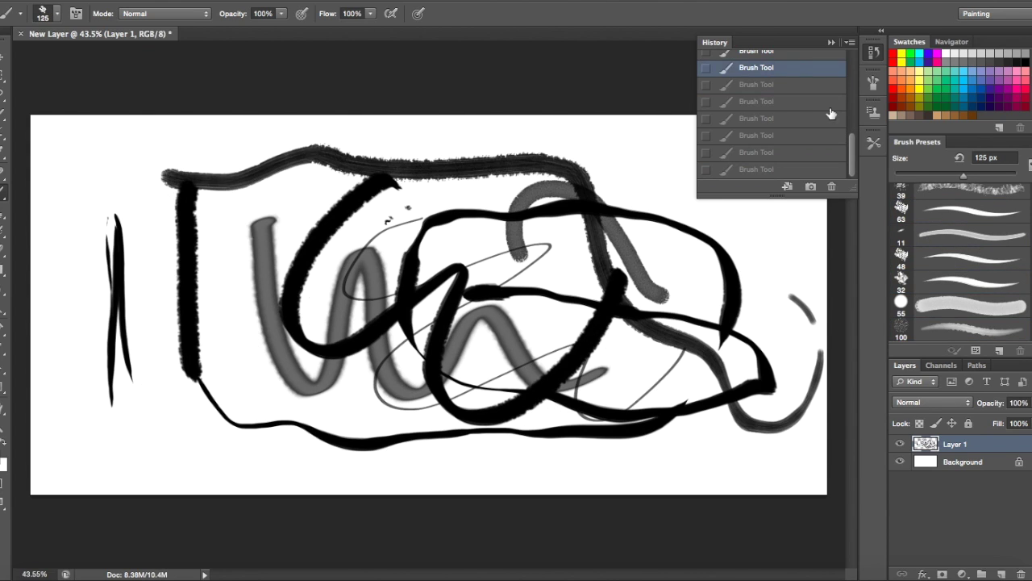
{"action": "left_click", "coordinate": [783, 112]}
{"action": "left_click", "coordinate": [783, 77]}
{"action": "left_click", "coordinate": [774, 58]}
Paint a black looping stroke, undo it with Ctrl+Alt+Z, and paint another
{"action": "left_click_drag", "start_coordinate": [169, 197], "coordinate": [666, 315]}
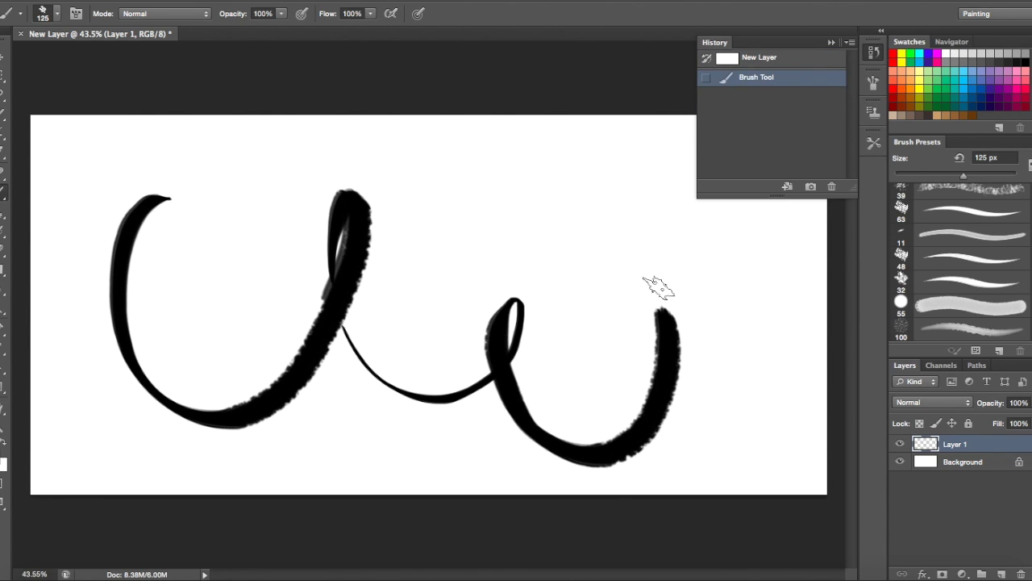
{"action": "key", "text": "ctrl+alt+z"}
{"action": "key", "text": "ctrl+alt+z"}
{"action": "left_click_drag", "start_coordinate": [173, 183], "coordinate": [179, 411]}
Hand-letter a 'Hey!' greeting, then undo it with Ctrl+Alt+Z
{"action": "left_click_drag", "start_coordinate": [187, 271], "coordinate": [225, 266]}
{"action": "left_click_drag", "start_coordinate": [222, 197], "coordinate": [243, 379]}
{"action": "left_click_drag", "start_coordinate": [266, 279], "coordinate": [326, 332]}
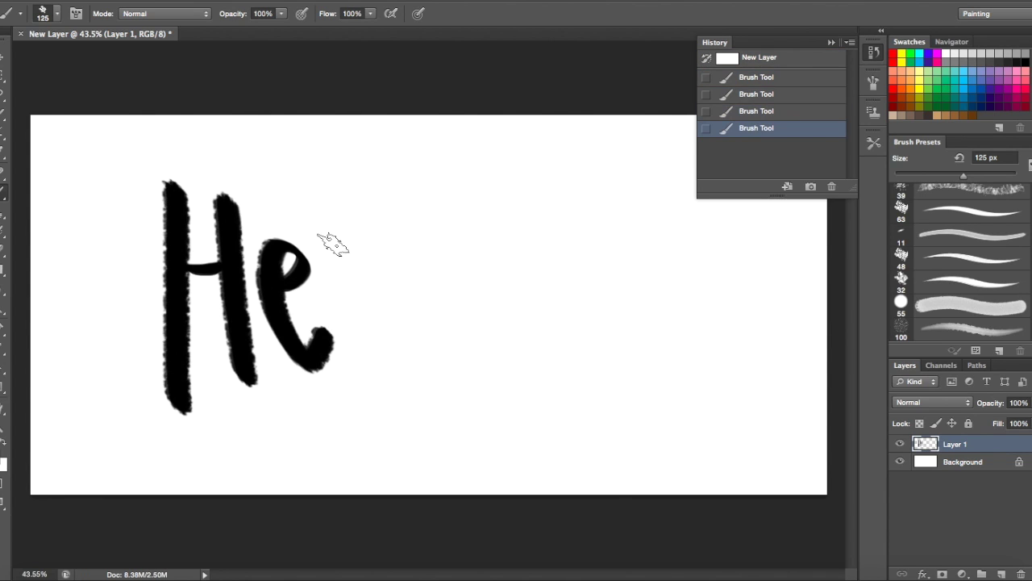
{"action": "left_click_drag", "start_coordinate": [327, 233], "coordinate": [424, 238]}
{"action": "left_click_drag", "start_coordinate": [440, 242], "coordinate": [303, 403]}
{"action": "left_click_drag", "start_coordinate": [494, 161], "coordinate": [482, 314]}
{"action": "left_click_drag", "start_coordinate": [504, 363], "coordinate": [507, 395]}
{"action": "key", "text": "ctrl+alt+z"}
{"action": "key", "text": "ctrl+alt+z"}
{"action": "key", "text": "ctrl+alt+z"}
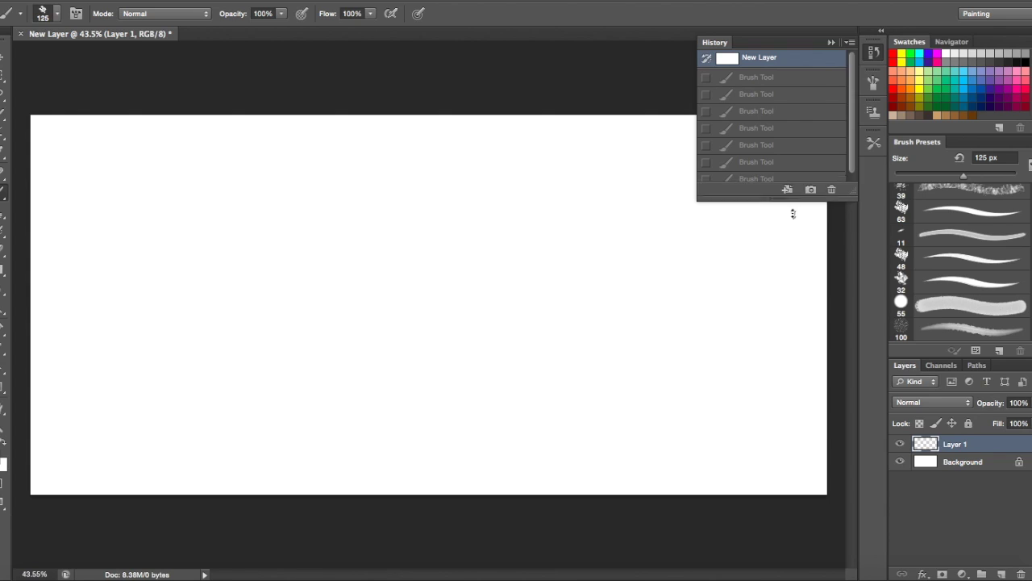
Dock the History panel as a full-height column, then paint and undo three test strokes
{"action": "left_click_drag", "start_coordinate": [793, 213], "coordinate": [793, 568]}
{"action": "left_click_drag", "start_coordinate": [871, 52], "coordinate": [878, 197]}
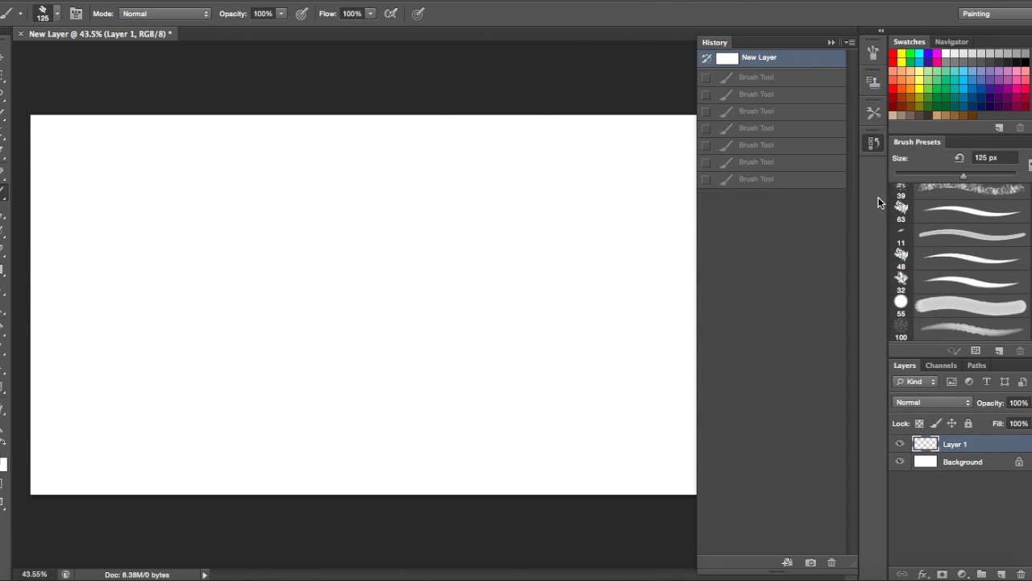
{"action": "left_click_drag", "start_coordinate": [468, 161], "coordinate": [367, 232]}
{"action": "key", "text": "ctrl+z"}
{"action": "left_click_drag", "start_coordinate": [79, 266], "coordinate": [130, 416]}
{"action": "key", "text": "ctrl+z"}
{"action": "mouse_move", "coordinate": [81, 306]}
{"action": "left_mouse_down"}
{"action": "mouse_move", "coordinate": [173, 155]}
{"action": "mouse_move", "coordinate": [172, 476]}
{"action": "left_mouse_up"}
{"action": "key", "text": "ctrl+z"}
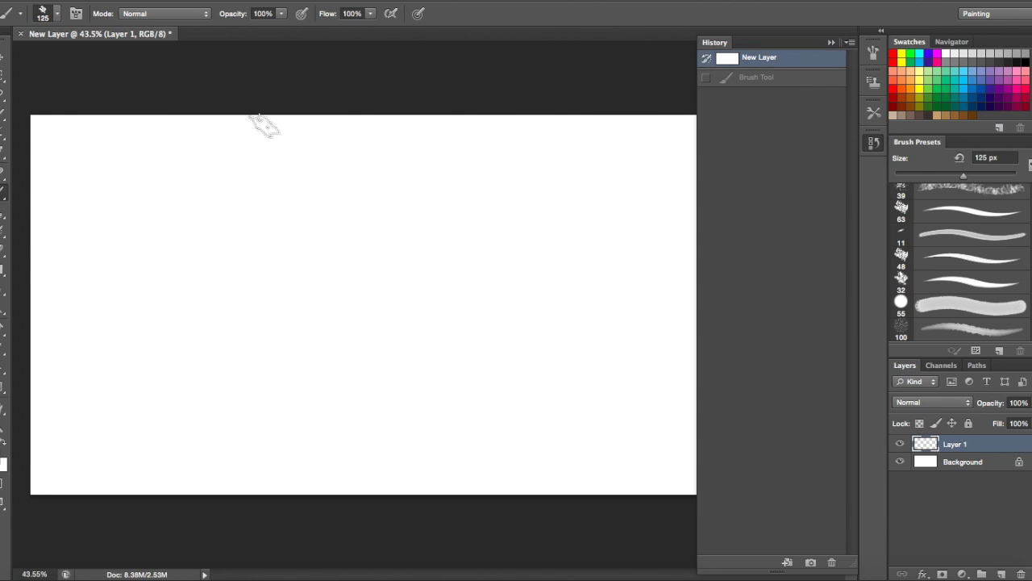
Hand-letter 'My shortcuts don't' on the first line
{"action": "mouse_move", "coordinate": [53, 141]}
{"action": "left_mouse_down"}
{"action": "mouse_move", "coordinate": [110, 180]}
{"action": "mouse_move", "coordinate": [355, 145]}
{"action": "mouse_move", "coordinate": [362, 183]}
{"action": "left_mouse_up"}
{"action": "mouse_move", "coordinate": [439, 157]}
{"action": "left_mouse_down"}
{"action": "mouse_move", "coordinate": [462, 183]}
{"action": "mouse_move", "coordinate": [481, 162]}
{"action": "left_mouse_up"}
{"action": "left_click_drag", "start_coordinate": [504, 161], "coordinate": [534, 182]}
{"action": "left_click_drag", "start_coordinate": [556, 149], "coordinate": [560, 180]}
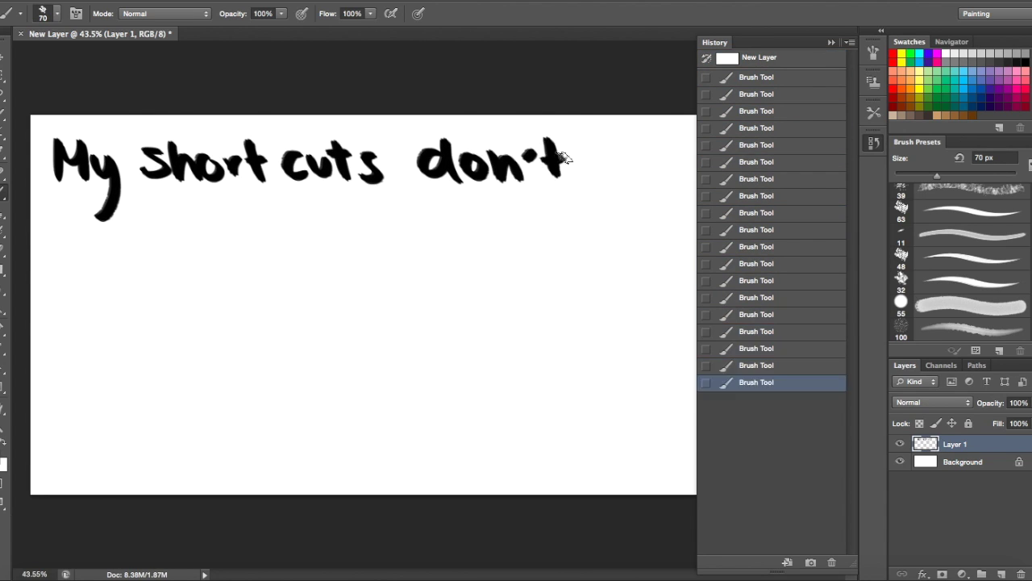
Hand-letter 'work sadly.' on the second line, undoing a stray stroke
{"action": "left_click_drag", "start_coordinate": [71, 228], "coordinate": [121, 240]}
{"action": "left_click_drag", "start_coordinate": [271, 236], "coordinate": [239, 258]}
{"action": "left_click_drag", "start_coordinate": [300, 242], "coordinate": [305, 260]}
{"action": "mouse_move", "coordinate": [326, 242]}
{"action": "left_mouse_down"}
{"action": "mouse_move", "coordinate": [332, 222]}
{"action": "mouse_move", "coordinate": [351, 262]}
{"action": "left_mouse_up"}
{"action": "left_click_drag", "start_coordinate": [359, 238], "coordinate": [369, 298]}
{"action": "left_click_drag", "start_coordinate": [409, 255], "coordinate": [412, 258]}
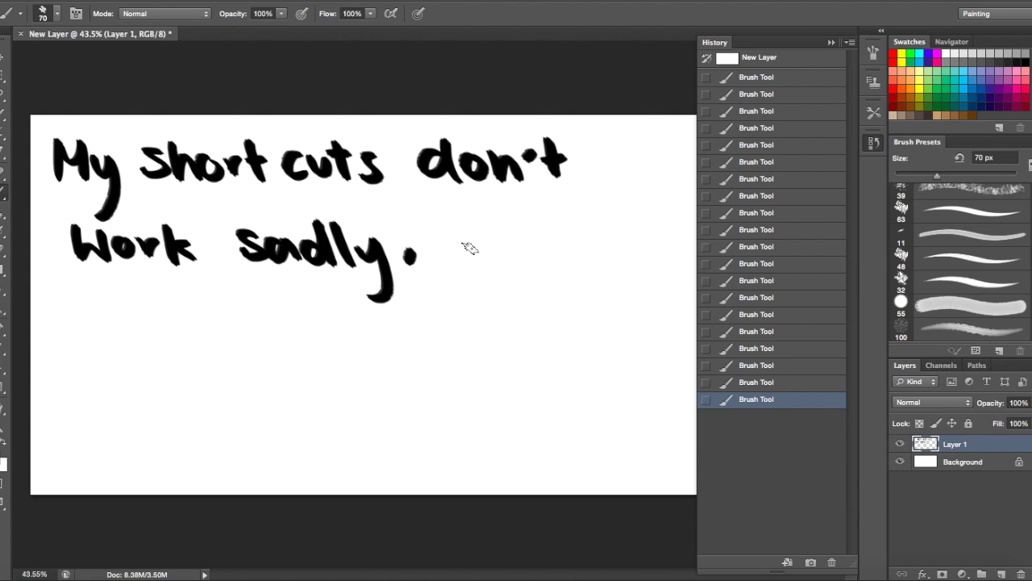
{"action": "key", "text": "ctrl+z"}
Hand-letter 'So yeah.' after the first sentence
{"action": "left_click_drag", "start_coordinate": [534, 236], "coordinate": [561, 299]}
{"action": "left_click_drag", "start_coordinate": [580, 254], "coordinate": [633, 267]}
{"action": "left_click_drag", "start_coordinate": [638, 220], "coordinate": [671, 268]}
{"action": "left_click", "coordinate": [677, 258]}
Hand-letter 'THAT'S ANNOYING' on the third line, repainting the final N wider
{"action": "left_click_drag", "start_coordinate": [122, 310], "coordinate": [171, 371]}
{"action": "left_click_drag", "start_coordinate": [170, 373], "coordinate": [218, 373]}
{"action": "left_click_drag", "start_coordinate": [198, 310], "coordinate": [291, 371]}
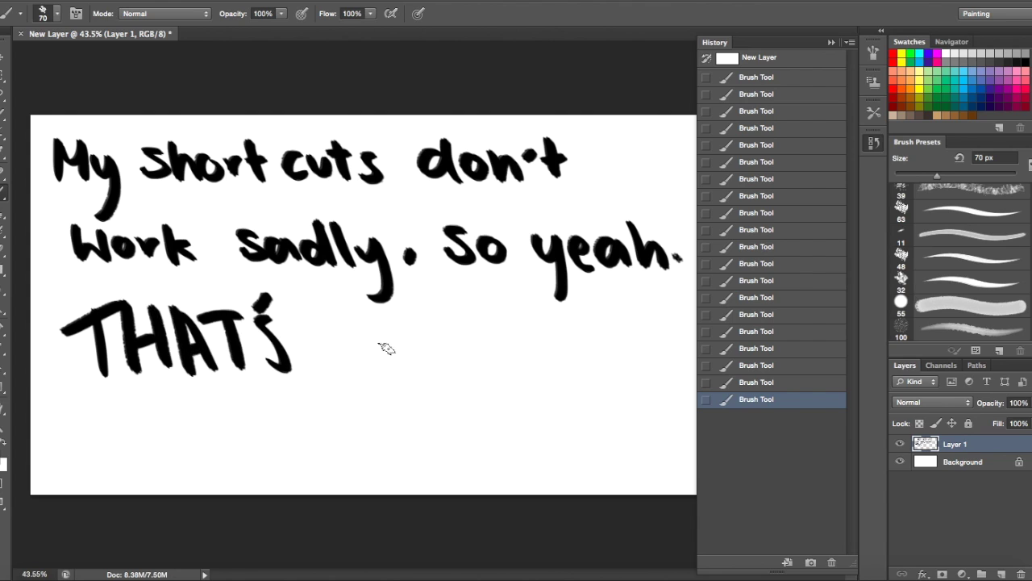
{"action": "left_click_drag", "start_coordinate": [361, 373], "coordinate": [407, 316]}
{"action": "left_click_drag", "start_coordinate": [395, 367], "coordinate": [452, 314]}
{"action": "mouse_move", "coordinate": [448, 367]}
{"action": "left_mouse_down"}
{"action": "mouse_move", "coordinate": [540, 323]}
{"action": "mouse_move", "coordinate": [557, 367]}
{"action": "left_mouse_up"}
{"action": "left_click_drag", "start_coordinate": [595, 369], "coordinate": [628, 322]}
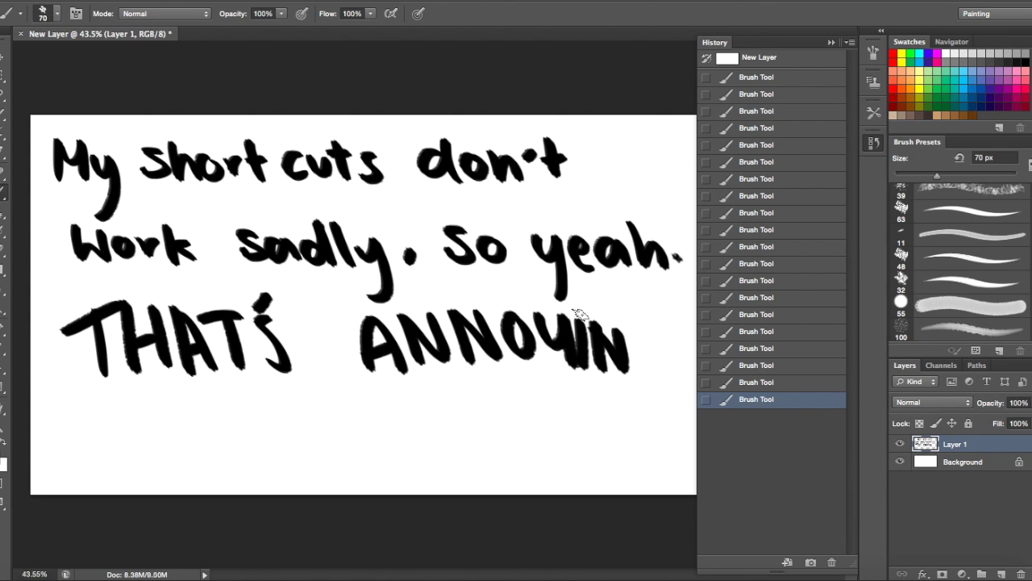
{"action": "left_click", "coordinate": [774, 364]}
{"action": "left_click_drag", "start_coordinate": [626, 367], "coordinate": [671, 361]}
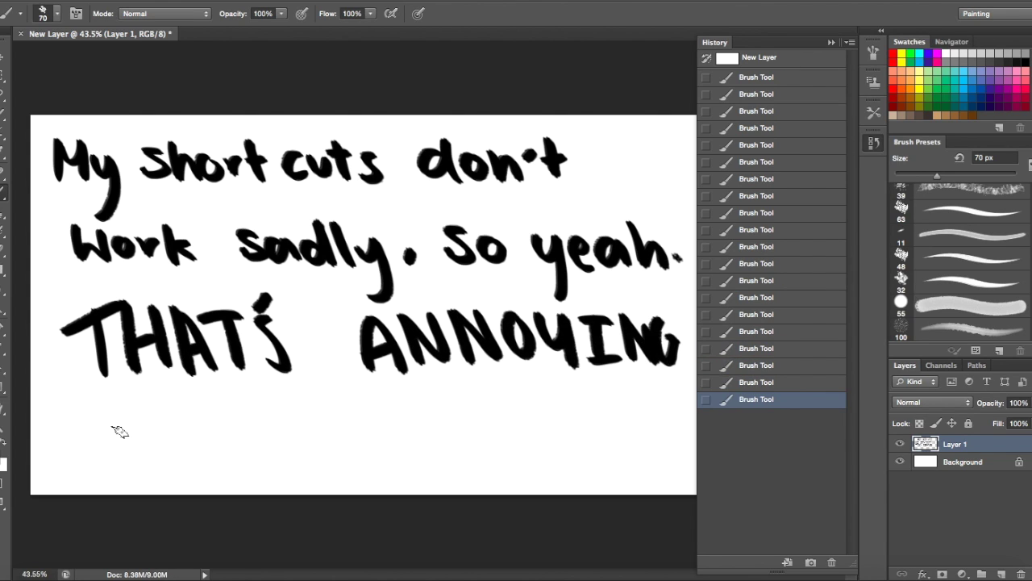
Scribble over the text, then step back through History to the empty New Layer state
{"action": "left_click_drag", "start_coordinate": [456, 439], "coordinate": [669, 443]}
{"action": "left_click_drag", "start_coordinate": [238, 455], "coordinate": [685, 452]}
{"action": "left_click", "coordinate": [774, 333]}
{"action": "left_click", "coordinate": [774, 264]}
{"action": "left_click", "coordinate": [774, 161]}
{"action": "left_click", "coordinate": [758, 58]}
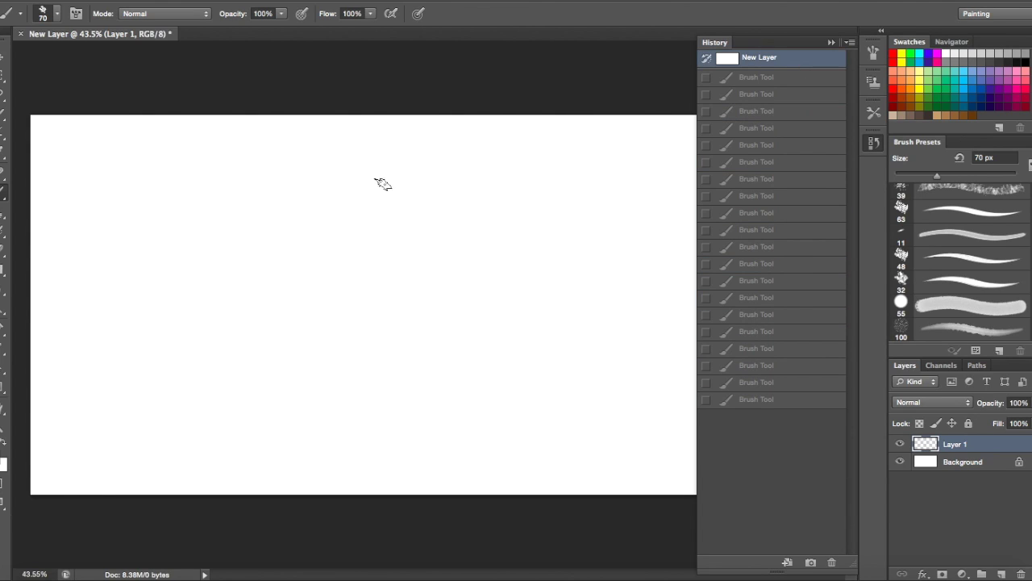
Test a different brush preset with an oval and dots, then revert to the empty layer
{"action": "left_click_drag", "start_coordinate": [380, 180], "coordinate": [611, 295]}
{"action": "left_click", "coordinate": [751, 58]}
{"action": "scroll", "coordinate": [1004, 267], "scroll_direction": "down", "scroll_amount": 5}
{"action": "left_click", "coordinate": [427, 272]}
{"action": "mouse_move", "coordinate": [427, 272]}
{"action": "left_mouse_down"}
{"action": "mouse_move", "coordinate": [477, 252]}
{"action": "mouse_move", "coordinate": [446, 269]}
{"action": "left_mouse_up"}
{"action": "left_click", "coordinate": [440, 278]}
{"action": "left_click", "coordinate": [506, 227]}
{"action": "left_click", "coordinate": [539, 246]}
{"action": "left_click", "coordinate": [758, 58]}
Undo the accidental Move step and drag the History panel back into the dock
{"action": "left_click", "coordinate": [806, 61]}
{"action": "key", "text": "h"}
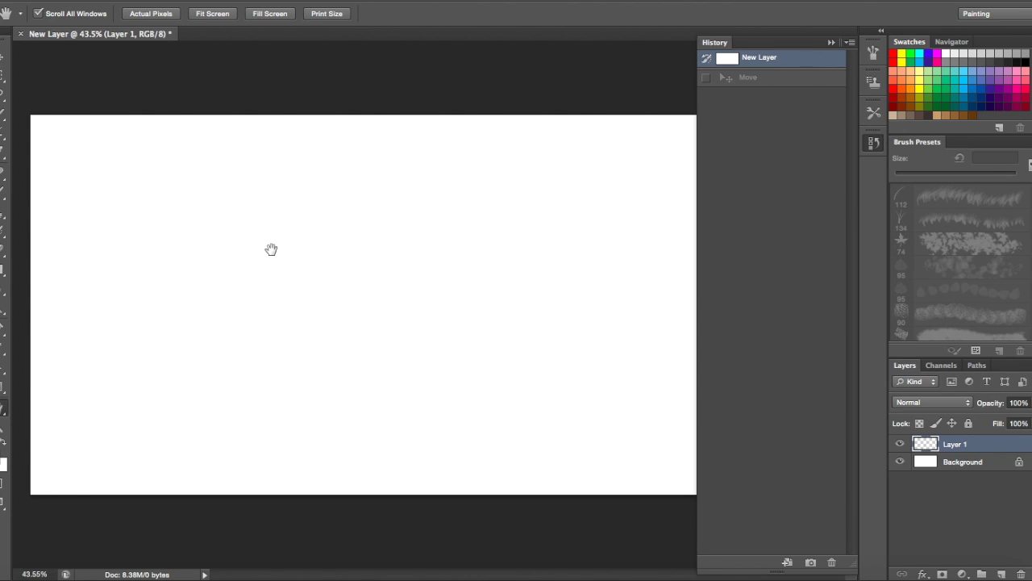
{"action": "left_click_drag", "start_coordinate": [745, 45], "coordinate": [801, 44]}
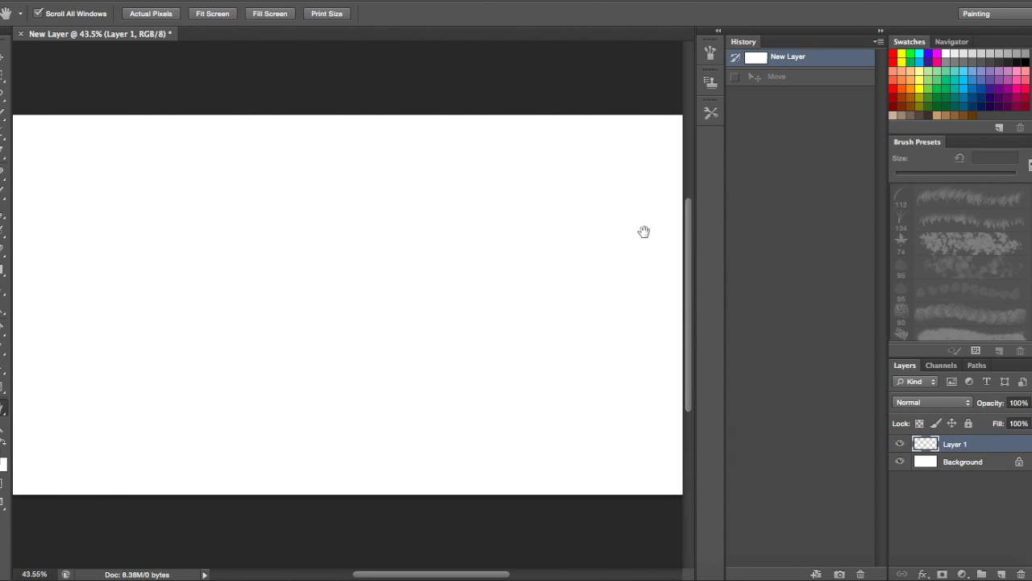
{"action": "scroll", "coordinate": [621, 187], "scroll_direction": "down", "scroll_amount": 2}
Switch to the Brush tool, pick the 45 px preset, and paint three black test strokes
{"action": "key", "text": "b"}
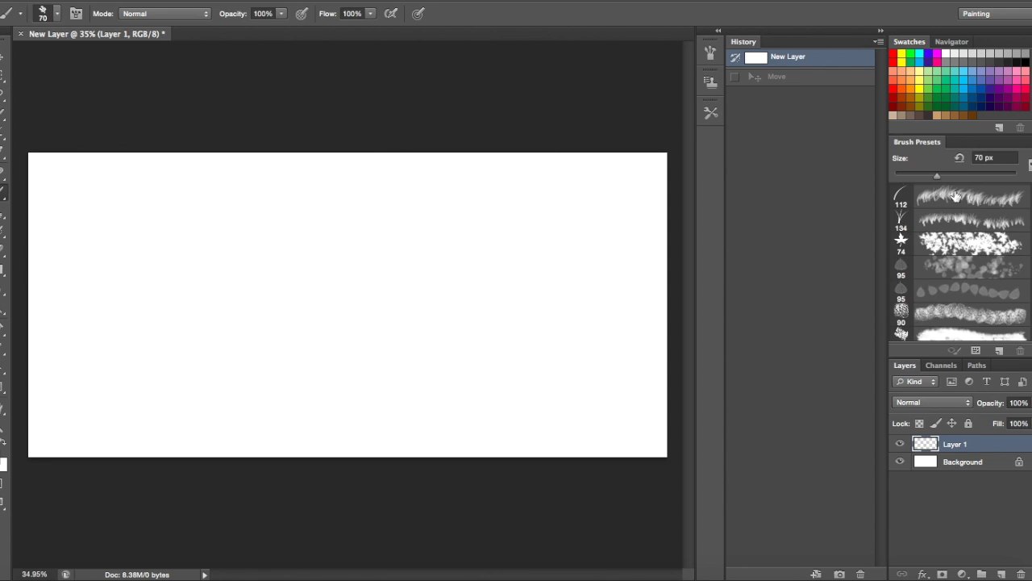
{"action": "scroll", "coordinate": [960, 267], "scroll_direction": "up", "scroll_amount": 3}
{"action": "scroll", "coordinate": [960, 266], "scroll_direction": "up", "scroll_amount": 3}
{"action": "scroll", "coordinate": [960, 266], "scroll_direction": "up", "scroll_amount": 3}
{"action": "scroll", "coordinate": [959, 266], "scroll_direction": "up", "scroll_amount": 3}
{"action": "scroll", "coordinate": [960, 267], "scroll_direction": "down", "scroll_amount": 3}
{"action": "scroll", "coordinate": [960, 266], "scroll_direction": "down", "scroll_amount": 2}
{"action": "left_click", "coordinate": [960, 284]}
{"action": "left_click_drag", "start_coordinate": [168, 361], "coordinate": [500, 248]}
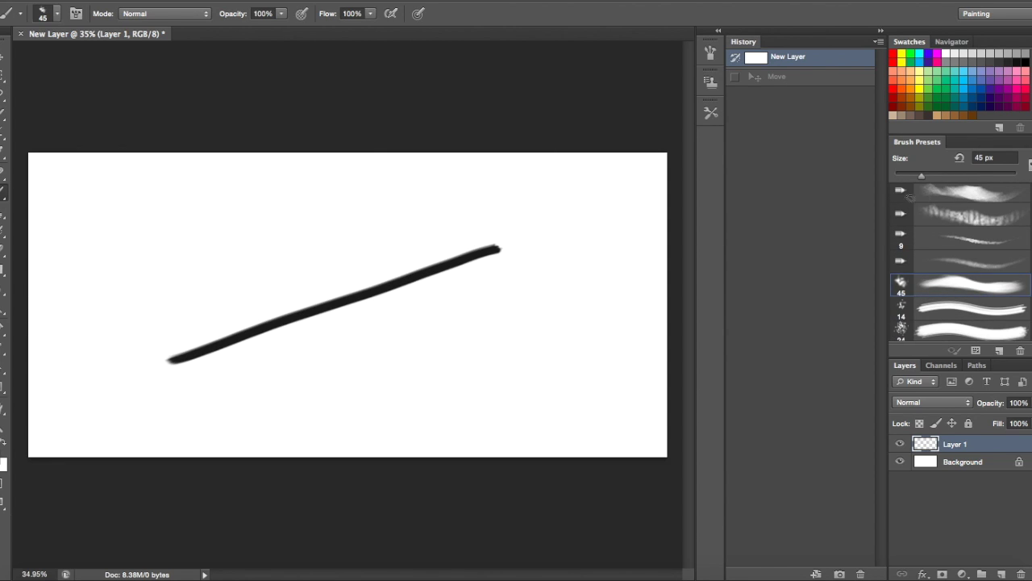
{"action": "left_click_drag", "start_coordinate": [149, 303], "coordinate": [526, 209]}
{"action": "left_click_drag", "start_coordinate": [399, 212], "coordinate": [391, 340]}
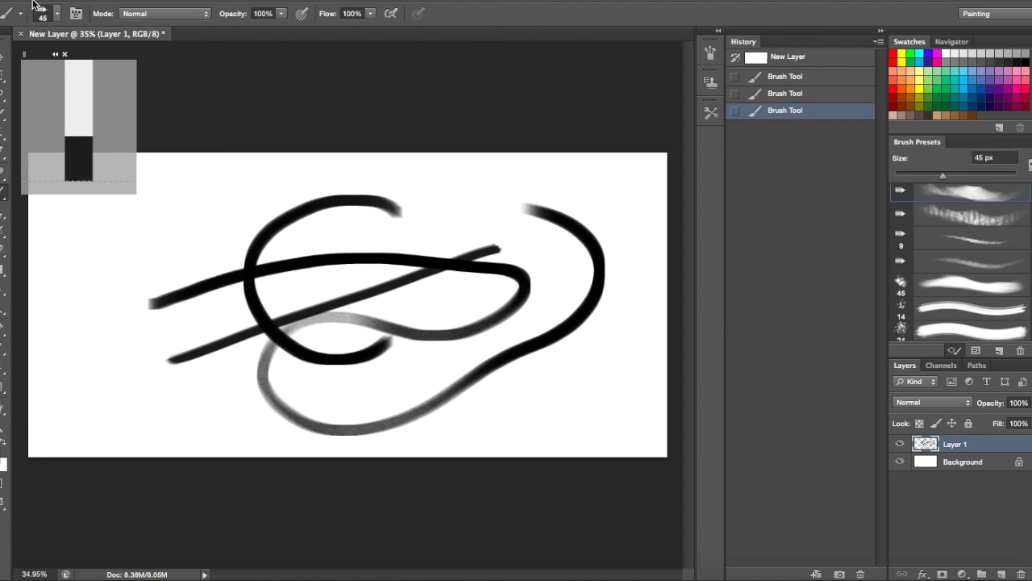
Try the Move, Spot Healing and Dodge tools, then scribble black brush strokes across the canvas
{"action": "left_click", "coordinate": [4, 56]}
{"action": "left_click", "coordinate": [4, 169]}
{"action": "left_click", "coordinate": [3, 288]}
{"action": "left_click", "coordinate": [3, 188]}
{"action": "left_click_drag", "start_coordinate": [91, 236], "coordinate": [171, 259]}
{"action": "left_click_drag", "start_coordinate": [91, 270], "coordinate": [194, 436]}
{"action": "left_click_drag", "start_coordinate": [187, 219], "coordinate": [97, 310]}
{"action": "mouse_move", "coordinate": [269, 171]}
{"action": "left_mouse_down"}
{"action": "mouse_move", "coordinate": [241, 204]}
{"action": "mouse_move", "coordinate": [217, 271]}
{"action": "left_mouse_up"}
{"action": "left_click_drag", "start_coordinate": [323, 299], "coordinate": [371, 280]}
{"action": "left_click_drag", "start_coordinate": [464, 282], "coordinate": [397, 300]}
{"action": "left_click_drag", "start_coordinate": [300, 231], "coordinate": [643, 216]}
{"action": "left_click_drag", "start_coordinate": [334, 396], "coordinate": [632, 352]}
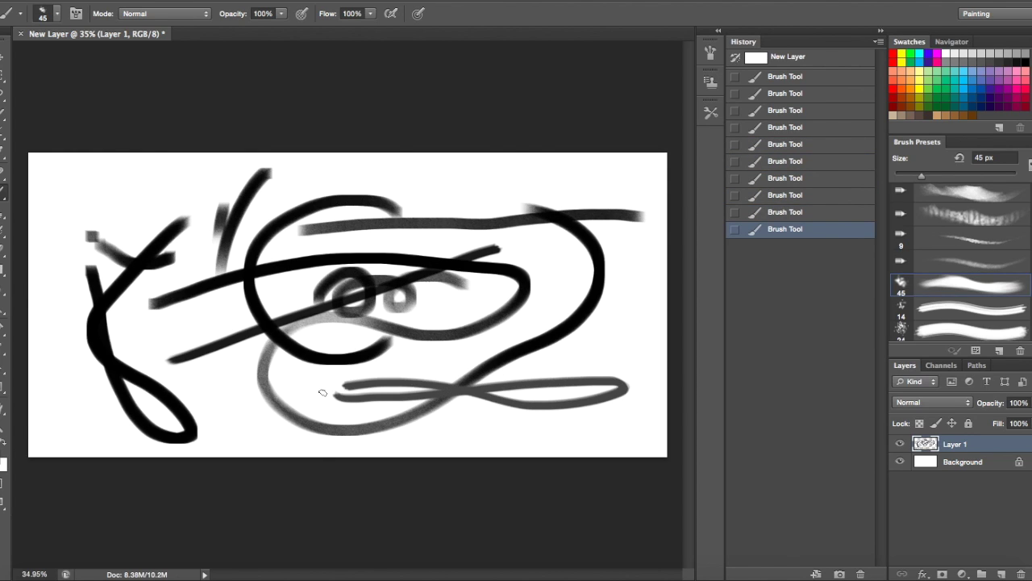
Test a different brush preset with textured grey strokes and dark loops
{"action": "left_click", "coordinate": [975, 216]}
{"action": "mouse_move", "coordinate": [125, 305]}
{"action": "left_mouse_down"}
{"action": "mouse_move", "coordinate": [484, 278]}
{"action": "mouse_move", "coordinate": [665, 241]}
{"action": "left_mouse_up"}
{"action": "left_click_drag", "start_coordinate": [645, 314], "coordinate": [440, 348]}
{"action": "left_click_drag", "start_coordinate": [282, 188], "coordinate": [514, 175]}
{"action": "left_click_drag", "start_coordinate": [342, 267], "coordinate": [389, 264]}
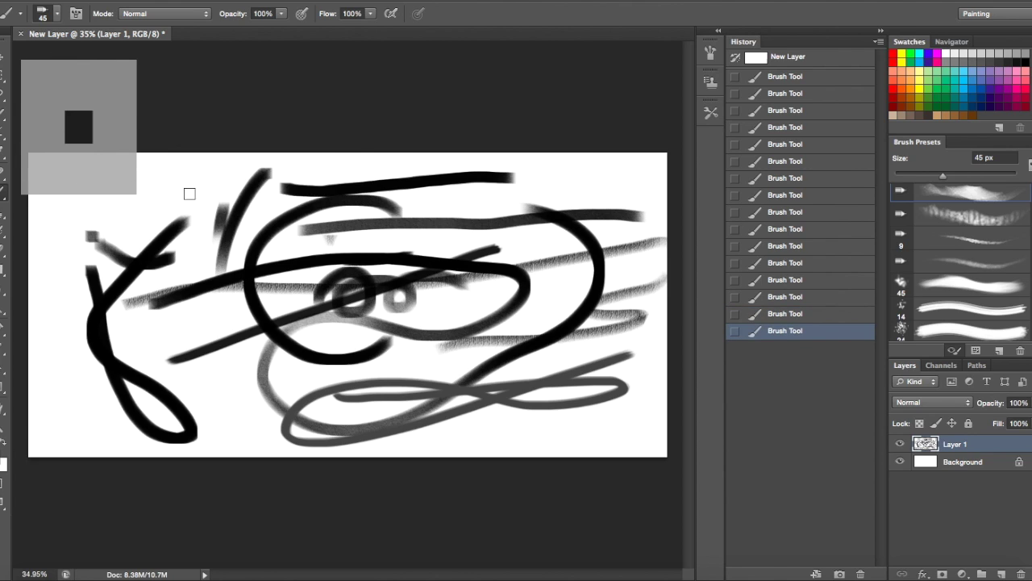
{"action": "left_click_drag", "start_coordinate": [190, 193], "coordinate": [145, 250]}
{"action": "left_click_drag", "start_coordinate": [149, 278], "coordinate": [166, 375]}
{"action": "left_click_drag", "start_coordinate": [217, 348], "coordinate": [275, 426]}
Test the 30 px spatter brush and the 36 px preset with lines and swirls
{"action": "key", "text": "comma"}
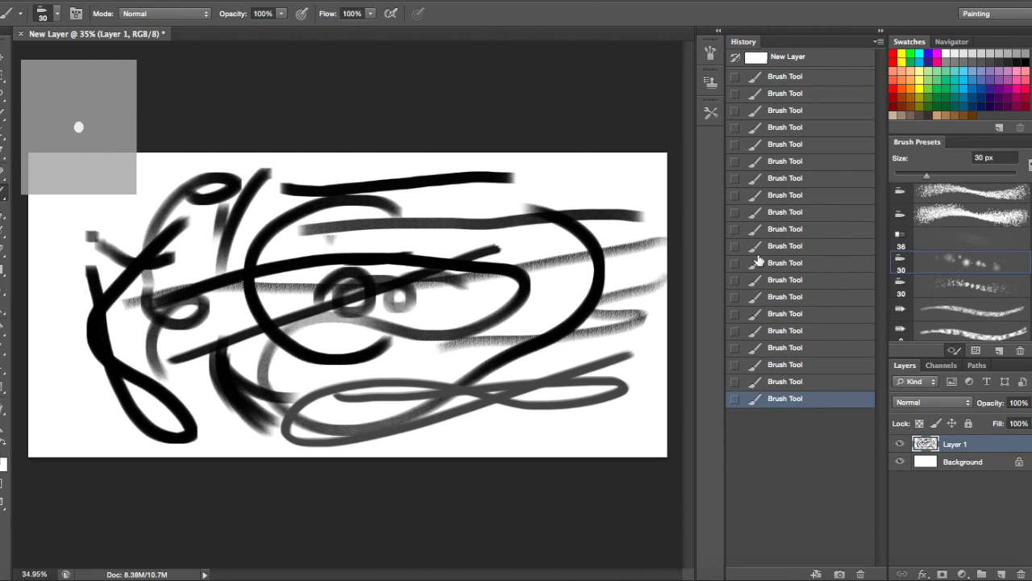
{"action": "left_click_drag", "start_coordinate": [87, 242], "coordinate": [520, 244]}
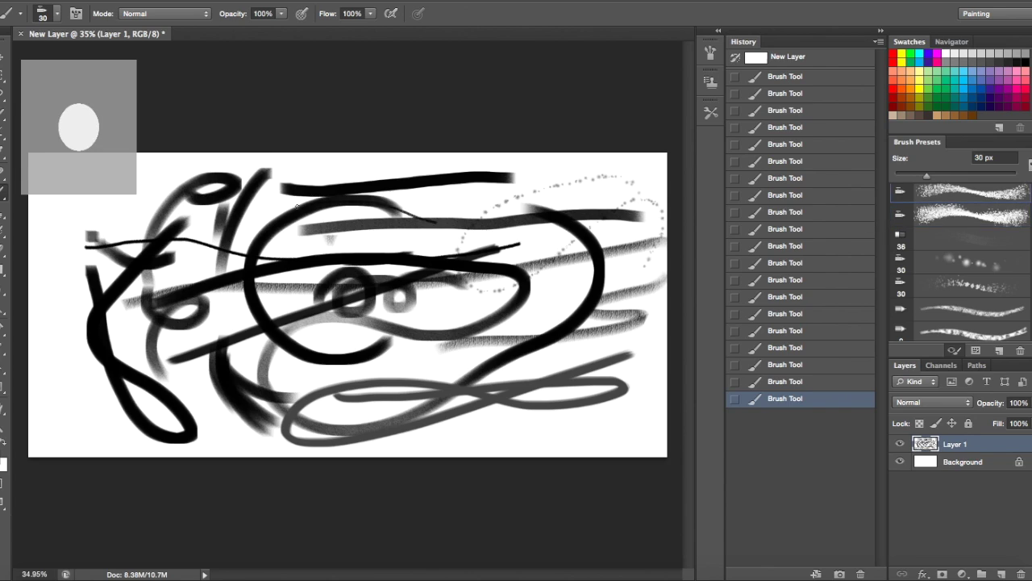
{"action": "left_click_drag", "start_coordinate": [165, 347], "coordinate": [435, 221]}
{"action": "key", "text": "period"}
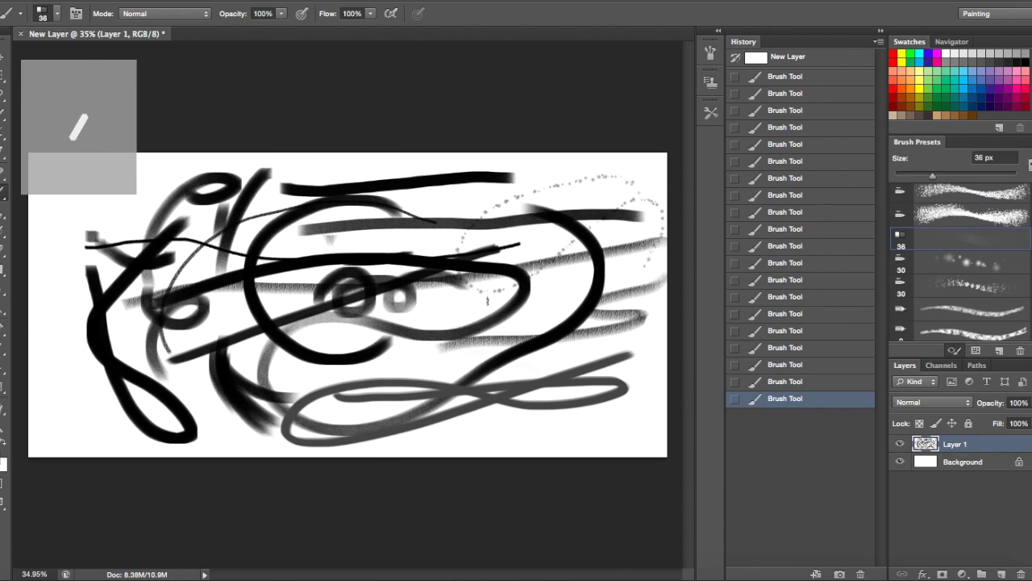
{"action": "key", "text": "period"}
{"action": "left_click_drag", "start_coordinate": [347, 436], "coordinate": [641, 379]}
{"action": "mouse_move", "coordinate": [368, 214]}
{"action": "left_mouse_down"}
{"action": "mouse_move", "coordinate": [401, 320]}
{"action": "mouse_move", "coordinate": [538, 322]}
{"action": "left_mouse_up"}
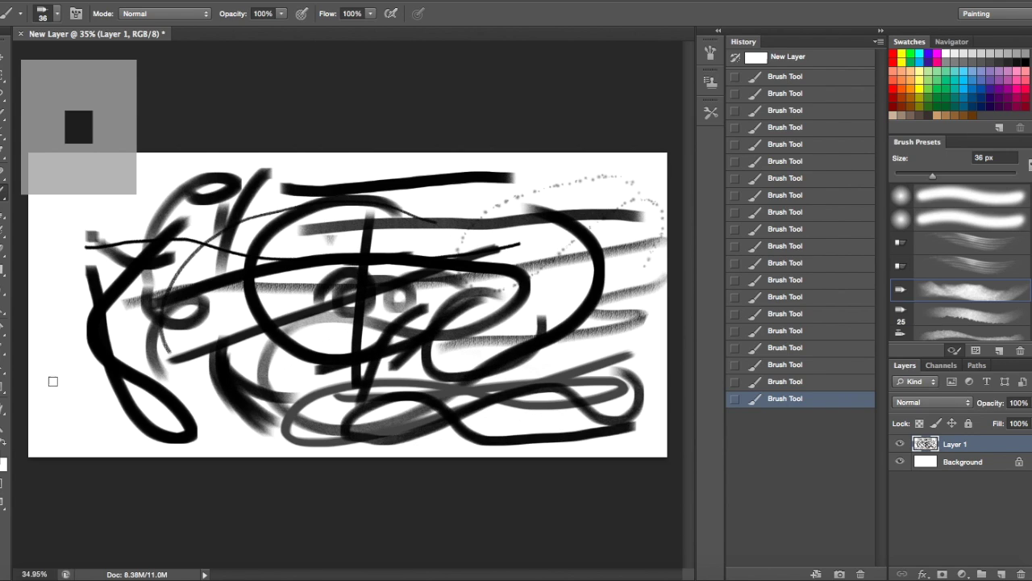
{"action": "left_click_drag", "start_coordinate": [65, 436], "coordinate": [456, 202]}
Step through neighbouring presets, including a bristle brush, painting thin hatch and top strokes
{"action": "key", "text": "comma"}
{"action": "left_click_drag", "start_coordinate": [46, 365], "coordinate": [64, 324]}
{"action": "left_click_drag", "start_coordinate": [62, 430], "coordinate": [181, 444]}
{"action": "left_click_drag", "start_coordinate": [194, 356], "coordinate": [135, 242]}
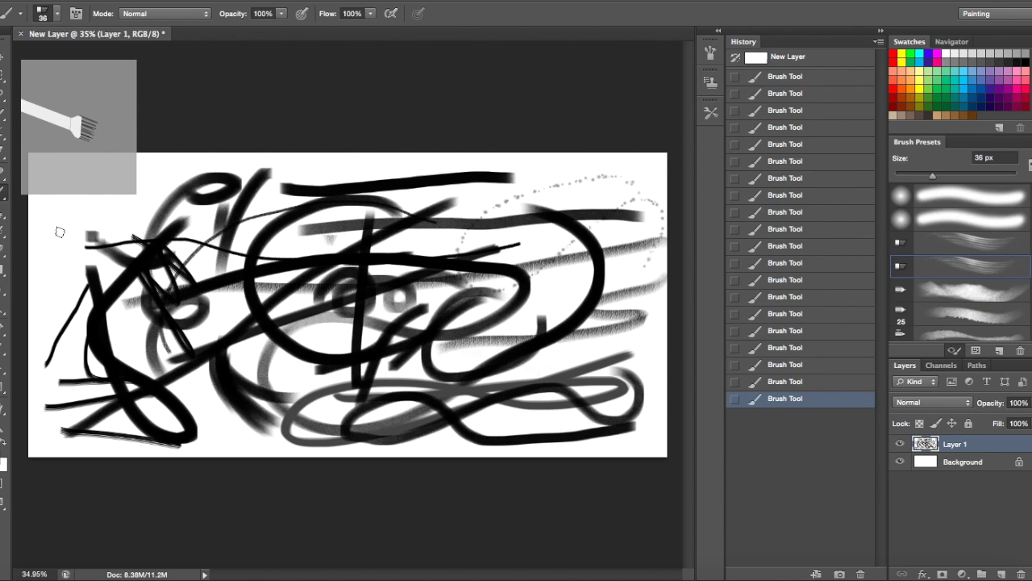
{"action": "left_click_drag", "start_coordinate": [192, 309], "coordinate": [637, 318]}
{"action": "key", "text": "comma"}
{"action": "key", "text": "period"}
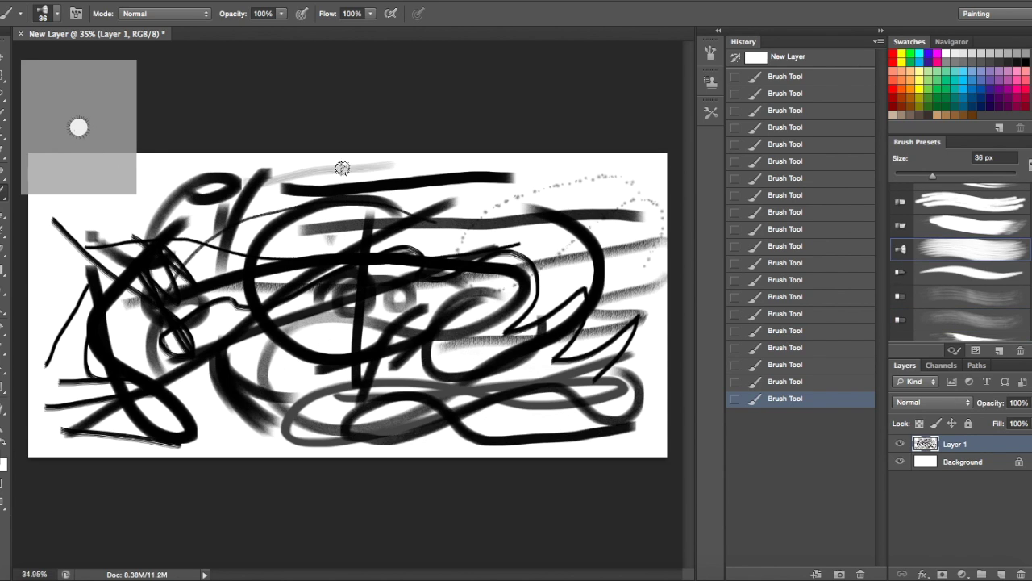
{"action": "left_click_drag", "start_coordinate": [341, 168], "coordinate": [505, 166]}
{"action": "key", "text": "comma"}
{"action": "left_click_drag", "start_coordinate": [456, 198], "coordinate": [601, 192]}
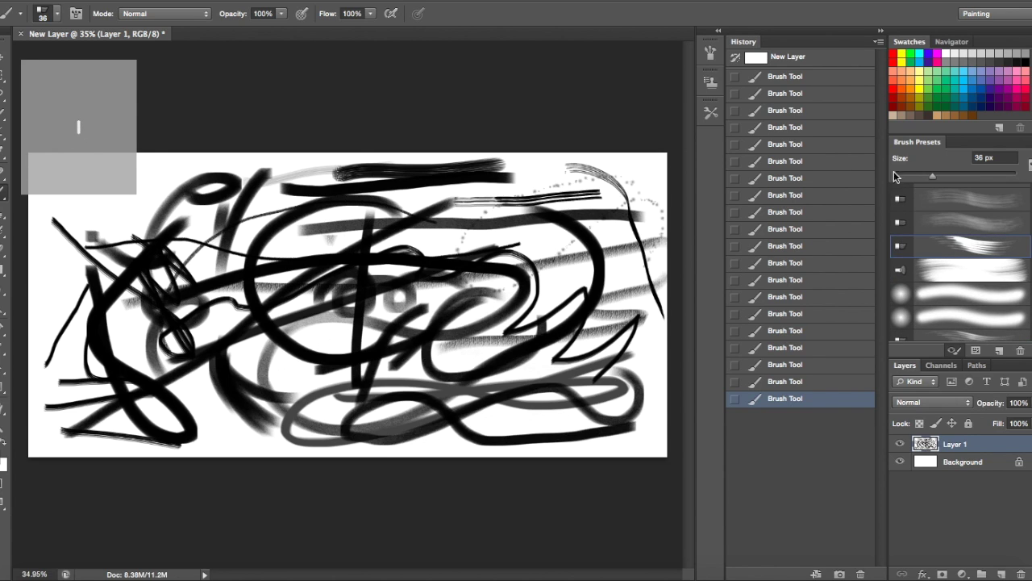
Paint a couple of round-tip strokes, then revert to the New Layer history snapshot
{"action": "key", "text": "comma"}
{"action": "key", "text": "comma"}
{"action": "left_click_drag", "start_coordinate": [49, 262], "coordinate": [214, 182]}
{"action": "left_click_drag", "start_coordinate": [149, 206], "coordinate": [242, 307]}
{"action": "left_click", "coordinate": [801, 63]}
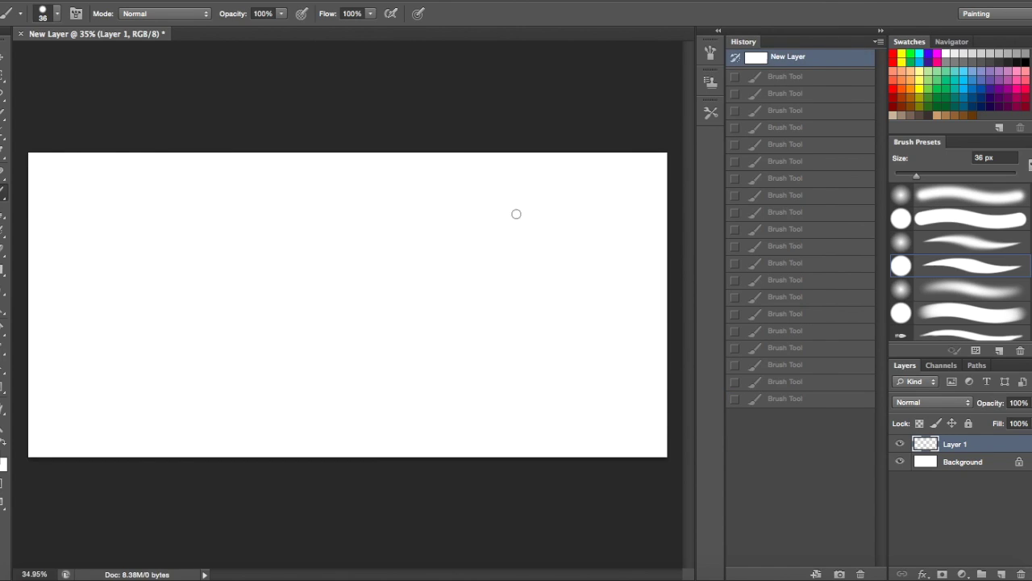
Sketch the first hair outline lines, undo them, and redraw the diagonal hair lines
{"action": "mouse_move", "coordinate": [162, 281]}
{"action": "left_mouse_down"}
{"action": "mouse_move", "coordinate": [155, 330]}
{"action": "mouse_move", "coordinate": [91, 345]}
{"action": "left_mouse_up"}
{"action": "mouse_move", "coordinate": [155, 257]}
{"action": "left_mouse_down"}
{"action": "mouse_move", "coordinate": [194, 282]}
{"action": "mouse_move", "coordinate": [202, 311]}
{"action": "left_mouse_up"}
{"action": "left_click_drag", "start_coordinate": [145, 274], "coordinate": [208, 311]}
{"action": "key", "text": "ctrl+alt+z"}
{"action": "key", "text": "ctrl+alt+z"}
{"action": "key", "text": "ctrl+alt+z"}
{"action": "left_click_drag", "start_coordinate": [71, 400], "coordinate": [200, 244]}
{"action": "left_click_drag", "start_coordinate": [90, 393], "coordinate": [139, 417]}
{"action": "left_click_drag", "start_coordinate": [184, 266], "coordinate": [250, 419]}
{"action": "left_click_drag", "start_coordinate": [54, 303], "coordinate": [202, 242]}
{"action": "left_click_drag", "start_coordinate": [235, 383], "coordinate": [248, 419]}
Add the hair's outer arc and strands, revert to New Layer, and draw one loose curve
{"action": "left_click_drag", "start_coordinate": [34, 322], "coordinate": [197, 242]}
{"action": "mouse_move", "coordinate": [36, 303]}
{"action": "left_mouse_down"}
{"action": "mouse_move", "coordinate": [65, 407]}
{"action": "mouse_move", "coordinate": [103, 424]}
{"action": "left_mouse_up"}
{"action": "left_click_drag", "start_coordinate": [222, 381], "coordinate": [227, 428]}
{"action": "left_click_drag", "start_coordinate": [139, 364], "coordinate": [185, 446]}
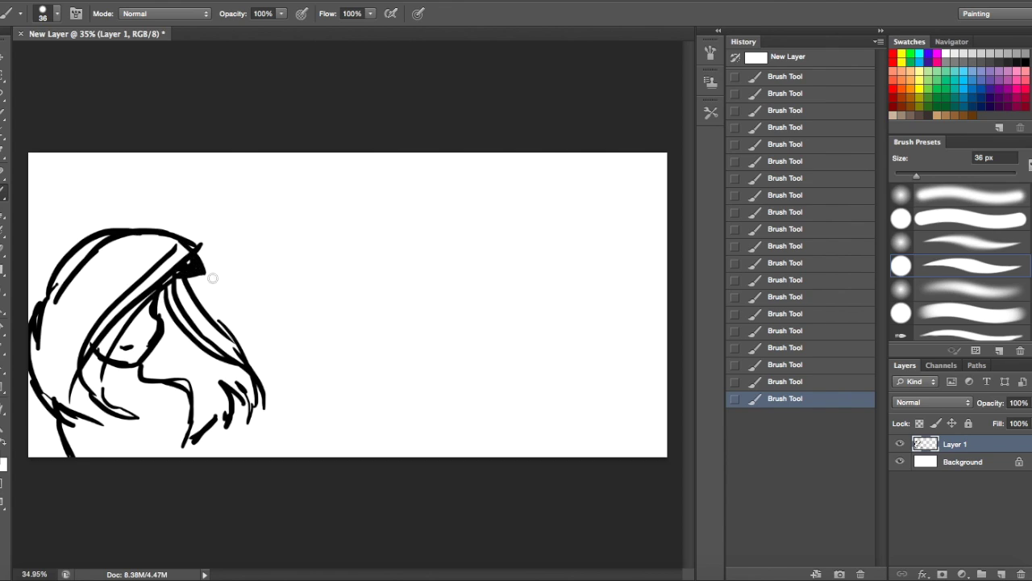
{"action": "left_click_drag", "start_coordinate": [179, 283], "coordinate": [226, 436]}
{"action": "left_click_drag", "start_coordinate": [71, 294], "coordinate": [50, 404]}
{"action": "left_click_drag", "start_coordinate": [61, 407], "coordinate": [150, 413]}
{"action": "left_click_drag", "start_coordinate": [81, 355], "coordinate": [112, 426]}
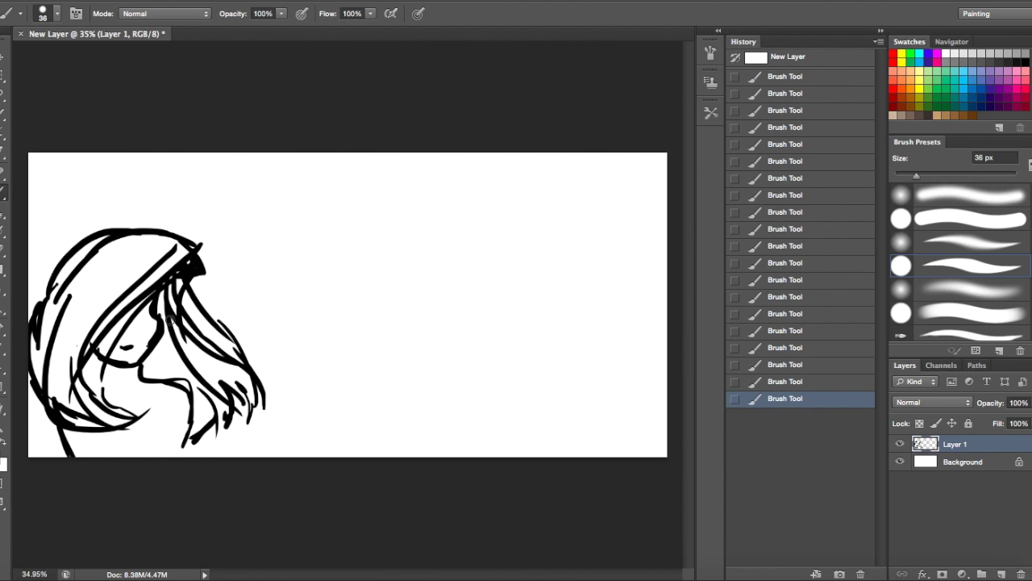
{"action": "left_click", "coordinate": [767, 56]}
{"action": "mouse_move", "coordinate": [392, 215]}
{"action": "left_mouse_down"}
{"action": "mouse_move", "coordinate": [454, 405]}
{"action": "mouse_move", "coordinate": [565, 293]}
{"action": "left_mouse_up"}
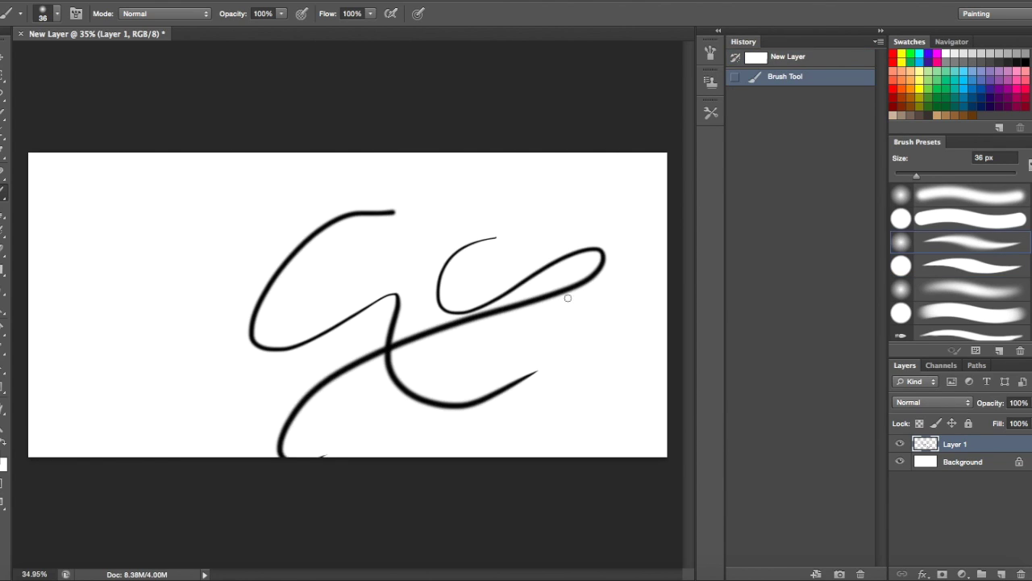
Clear the canvas, try another brush preset with two black curves, and clear again
{"action": "left_click", "coordinate": [766, 57]}
{"action": "scroll", "coordinate": [960, 258], "scroll_direction": "down", "scroll_amount": 5}
{"action": "scroll", "coordinate": [972, 262], "scroll_direction": "down", "scroll_amount": 2}
{"action": "scroll", "coordinate": [972, 262], "scroll_direction": "down", "scroll_amount": 2}
{"action": "scroll", "coordinate": [972, 262], "scroll_direction": "down", "scroll_amount": 2}
{"action": "scroll", "coordinate": [972, 262], "scroll_direction": "down", "scroll_amount": 1}
{"action": "scroll", "coordinate": [968, 263], "scroll_direction": "down", "scroll_amount": 1}
{"action": "scroll", "coordinate": [968, 262], "scroll_direction": "down", "scroll_amount": 1}
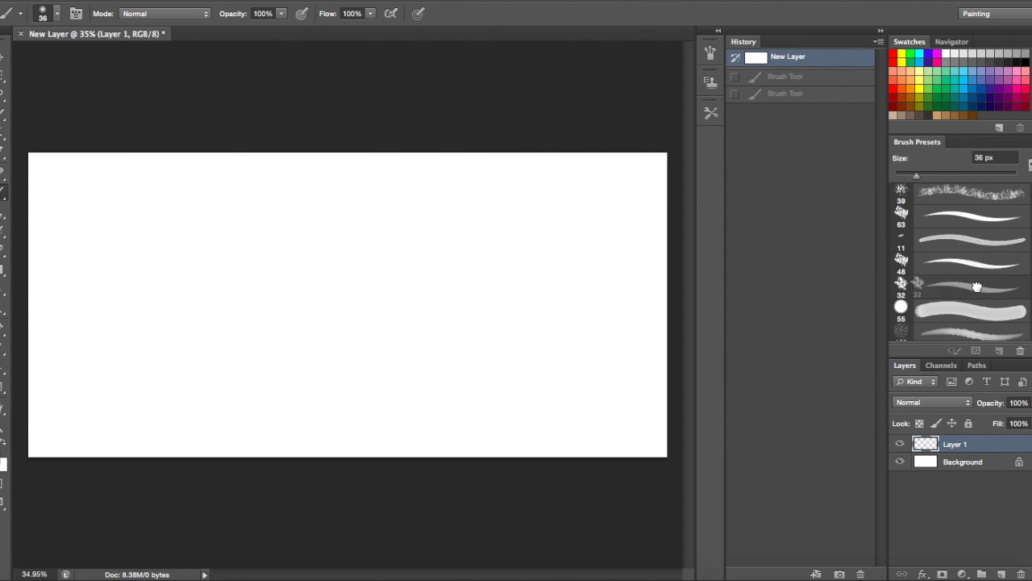
{"action": "left_click", "coordinate": [967, 286]}
{"action": "left_click_drag", "start_coordinate": [304, 254], "coordinate": [488, 290]}
{"action": "left_click_drag", "start_coordinate": [555, 320], "coordinate": [442, 375]}
{"action": "left_click", "coordinate": [775, 58]}
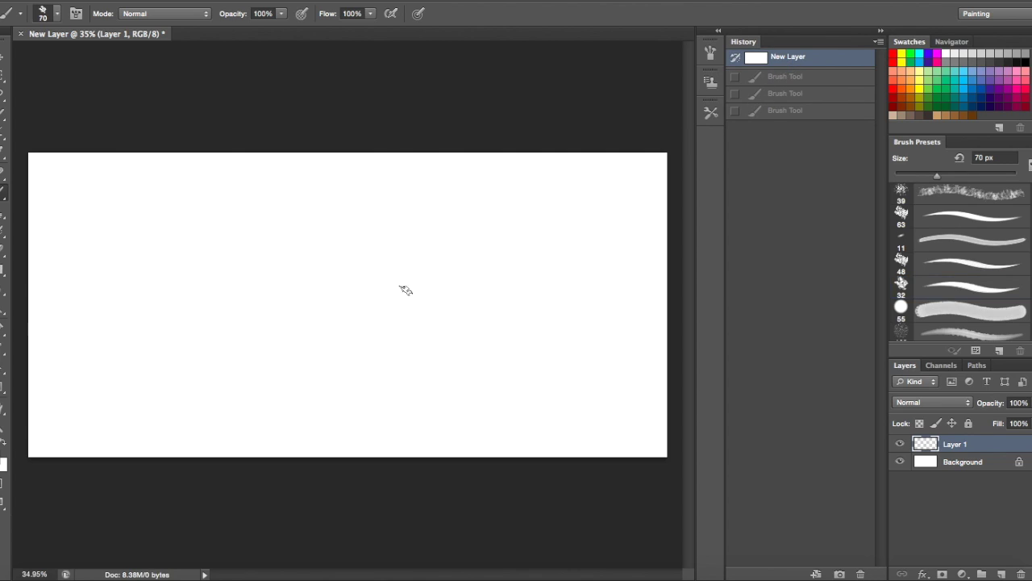
Test a 700 px brush with large strokes, then thinner sizes with curvy strokes
{"action": "key", "text": "bracketright"}
{"action": "key", "text": "bracketright"}
{"action": "key", "text": "bracketright"}
{"action": "left_click_drag", "start_coordinate": [379, 274], "coordinate": [440, 371]}
{"action": "mouse_move", "coordinate": [460, 288]}
{"action": "left_mouse_down"}
{"action": "mouse_move", "coordinate": [553, 299]}
{"action": "mouse_move", "coordinate": [557, 339]}
{"action": "left_mouse_up"}
{"action": "left_click_drag", "start_coordinate": [569, 311], "coordinate": [581, 354]}
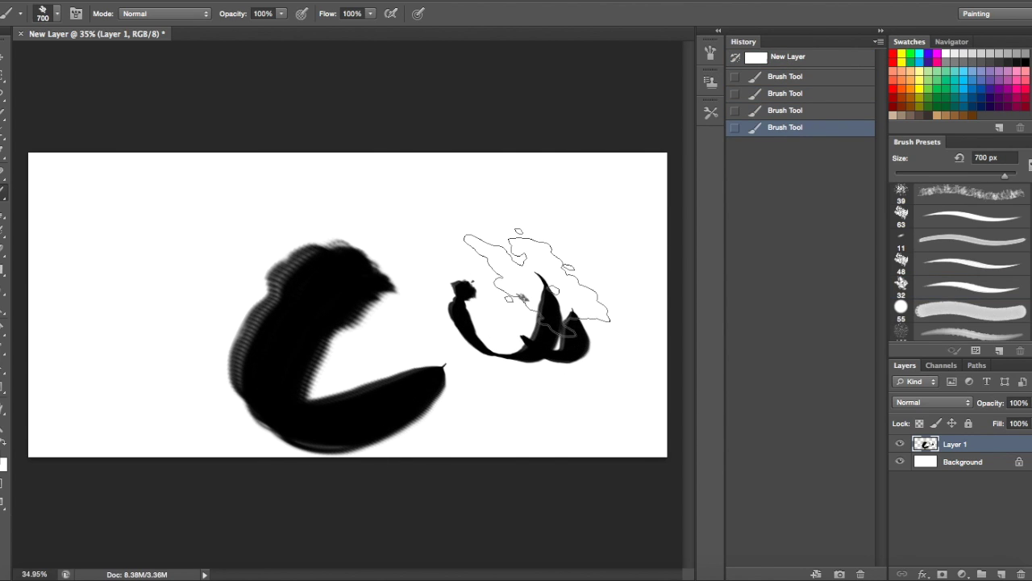
{"action": "key", "text": "ctrl+alt+z"}
{"action": "key", "text": "ctrl+alt+z"}
{"action": "key", "text": "ctrl+alt+z"}
{"action": "mouse_move", "coordinate": [272, 345]}
{"action": "left_mouse_down"}
{"action": "mouse_move", "coordinate": [414, 257]}
{"action": "mouse_move", "coordinate": [482, 270]}
{"action": "left_mouse_up"}
{"action": "left_click_drag", "start_coordinate": [426, 278], "coordinate": [336, 385]}
{"action": "left_click_drag", "start_coordinate": [437, 224], "coordinate": [571, 280]}
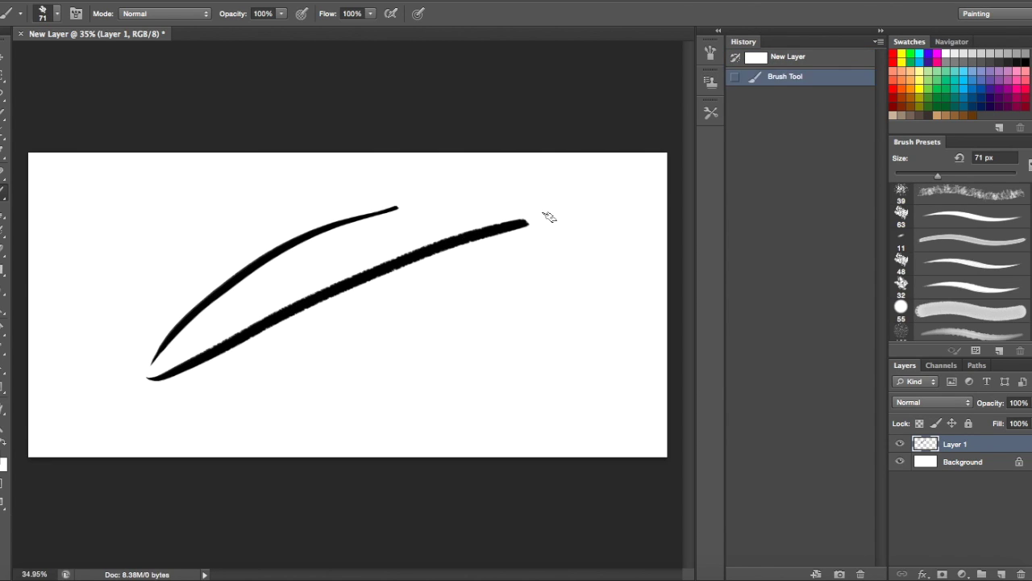
{"action": "left_click_drag", "start_coordinate": [937, 175], "coordinate": [929, 175]}
{"action": "key", "text": "ctrl+alt+z"}
{"action": "key", "text": "ctrl+alt+z"}
Paint large looping outlines and long strokes across the canvas
{"action": "mouse_move", "coordinate": [222, 299]}
{"action": "left_mouse_down"}
{"action": "mouse_move", "coordinate": [572, 299]}
{"action": "mouse_move", "coordinate": [150, 415]}
{"action": "mouse_move", "coordinate": [269, 199]}
{"action": "mouse_move", "coordinate": [347, 297]}
{"action": "left_mouse_up"}
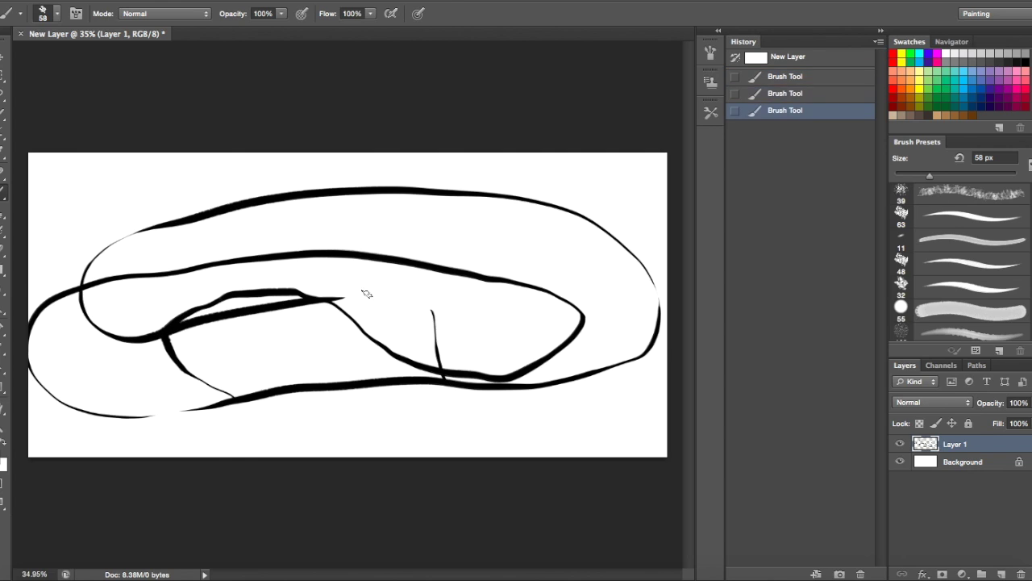
{"action": "mouse_move", "coordinate": [235, 442]}
{"action": "left_mouse_down"}
{"action": "mouse_move", "coordinate": [415, 442]}
{"action": "mouse_move", "coordinate": [601, 411]}
{"action": "left_mouse_up"}
{"action": "mouse_move", "coordinate": [610, 399]}
{"action": "left_mouse_down"}
{"action": "mouse_move", "coordinate": [424, 259]}
{"action": "mouse_move", "coordinate": [379, 314]}
{"action": "mouse_move", "coordinate": [558, 289]}
{"action": "left_mouse_up"}
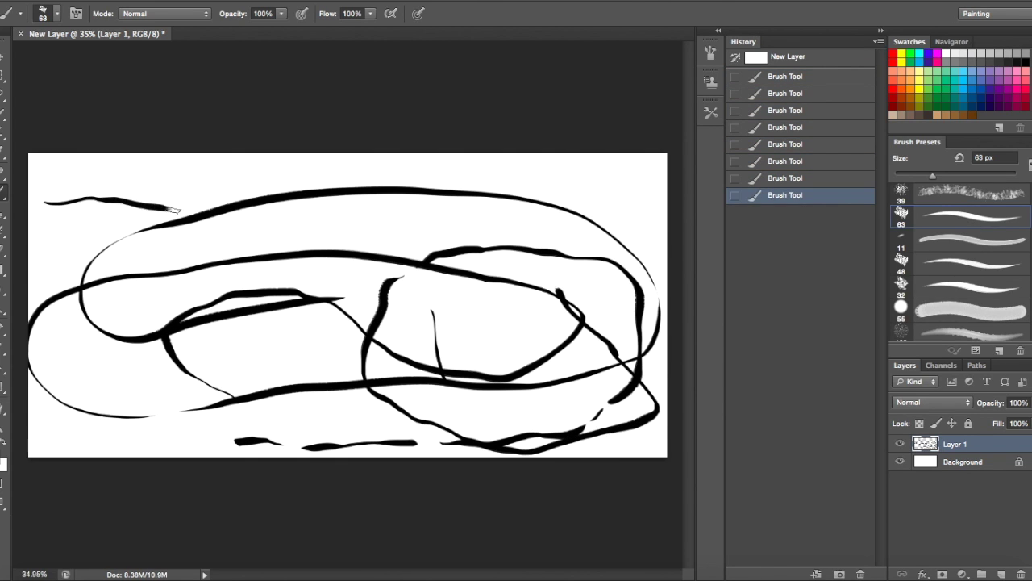
{"action": "left_click_drag", "start_coordinate": [160, 208], "coordinate": [649, 234]}
{"action": "mouse_move", "coordinate": [80, 359]}
{"action": "left_mouse_down"}
{"action": "mouse_move", "coordinate": [460, 328]}
{"action": "mouse_move", "coordinate": [559, 292]}
{"action": "left_mouse_up"}
{"action": "left_click_drag", "start_coordinate": [281, 439], "coordinate": [323, 415]}
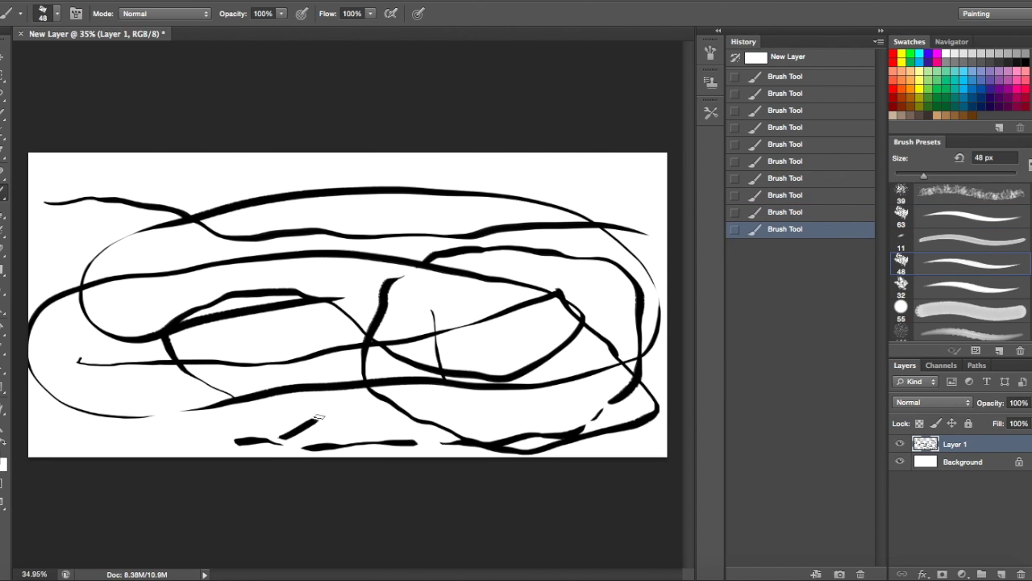
{"action": "left_click", "coordinate": [346, 409]}
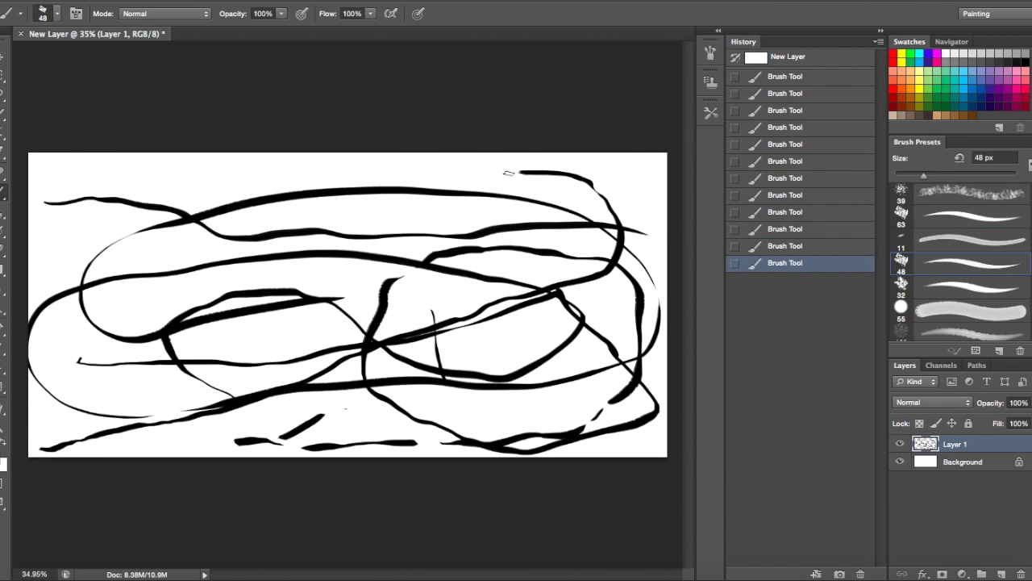
Add strokes on the left, select the 32 px preset, and revert to New Layer
{"action": "left_click_drag", "start_coordinate": [143, 360], "coordinate": [234, 331]}
{"action": "left_click_drag", "start_coordinate": [201, 299], "coordinate": [185, 181]}
{"action": "left_click_drag", "start_coordinate": [226, 169], "coordinate": [343, 250]}
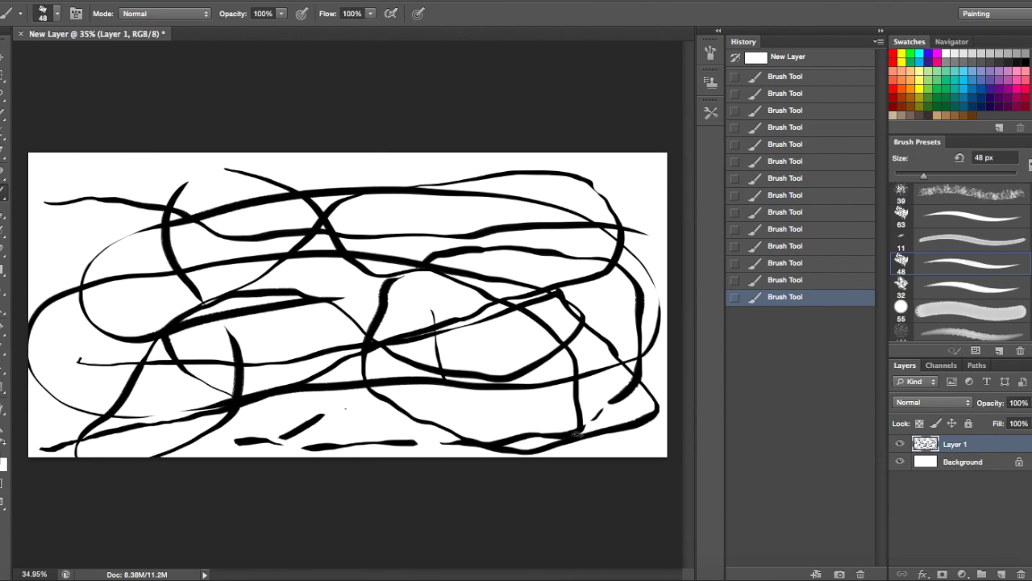
{"action": "left_click", "coordinate": [337, 401]}
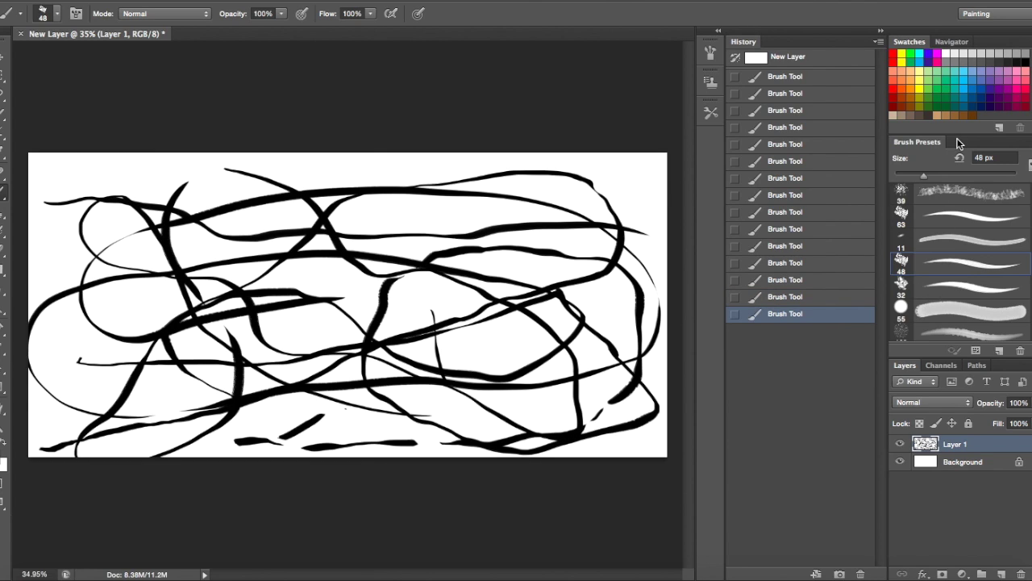
{"action": "left_click", "coordinate": [939, 286]}
{"action": "left_click", "coordinate": [799, 57]}
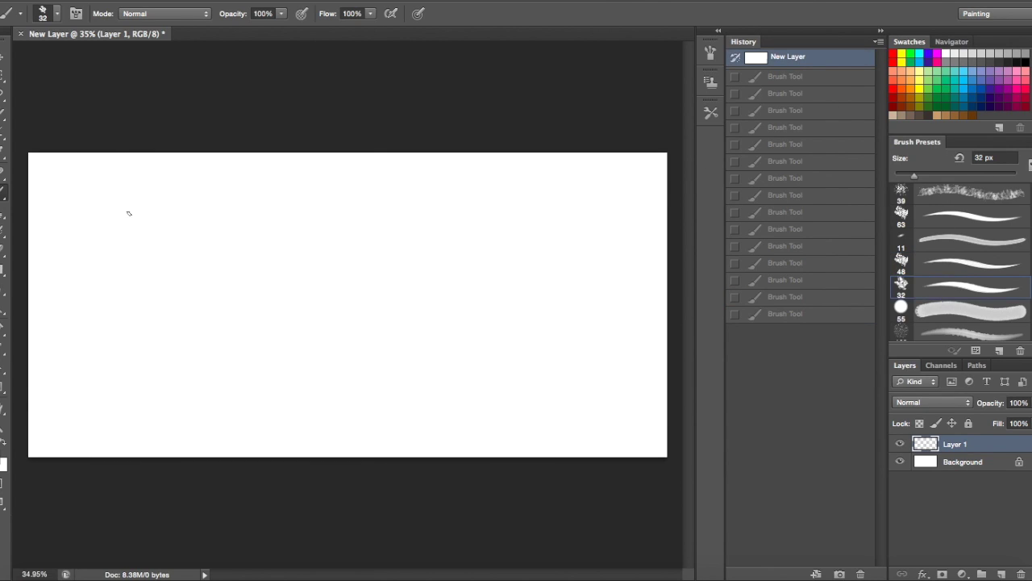
Draw two rough trial curves, clearing each back to the New Layer snapshot
{"action": "left_click_drag", "start_coordinate": [500, 253], "coordinate": [585, 308]}
{"action": "left_click_drag", "start_coordinate": [611, 305], "coordinate": [642, 294]}
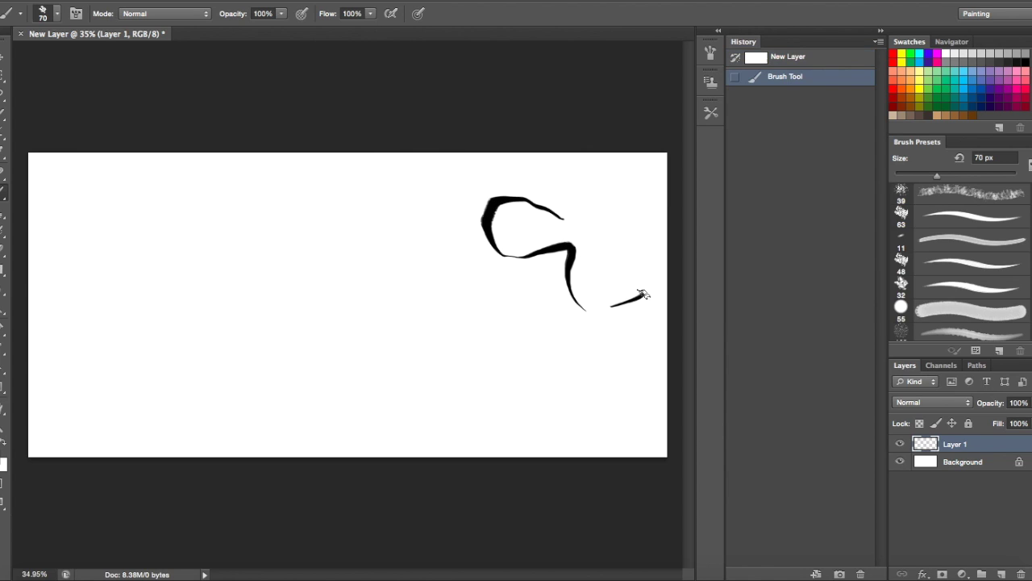
{"action": "left_click", "coordinate": [742, 58]}
{"action": "mouse_move", "coordinate": [575, 187]}
{"action": "left_mouse_down"}
{"action": "mouse_move", "coordinate": [553, 242]}
{"action": "mouse_move", "coordinate": [502, 309]}
{"action": "mouse_move", "coordinate": [480, 269]}
{"action": "mouse_move", "coordinate": [532, 408]}
{"action": "mouse_move", "coordinate": [609, 443]}
{"action": "mouse_move", "coordinate": [662, 279]}
{"action": "left_mouse_up"}
{"action": "left_click", "coordinate": [754, 56]}
Sketch the head outline and long hair falling down its left side
{"action": "left_click_drag", "start_coordinate": [629, 242], "coordinate": [663, 331]}
{"action": "left_click_drag", "start_coordinate": [605, 236], "coordinate": [657, 347]}
{"action": "left_click_drag", "start_coordinate": [557, 242], "coordinate": [613, 339]}
{"action": "left_click_drag", "start_coordinate": [532, 266], "coordinate": [581, 326]}
{"action": "mouse_move", "coordinate": [505, 274]}
{"action": "left_mouse_down"}
{"action": "mouse_move", "coordinate": [557, 211]}
{"action": "mouse_move", "coordinate": [665, 230]}
{"action": "left_mouse_up"}
{"action": "left_click_drag", "start_coordinate": [663, 367], "coordinate": [617, 456]}
{"action": "left_click_drag", "start_coordinate": [545, 216], "coordinate": [452, 428]}
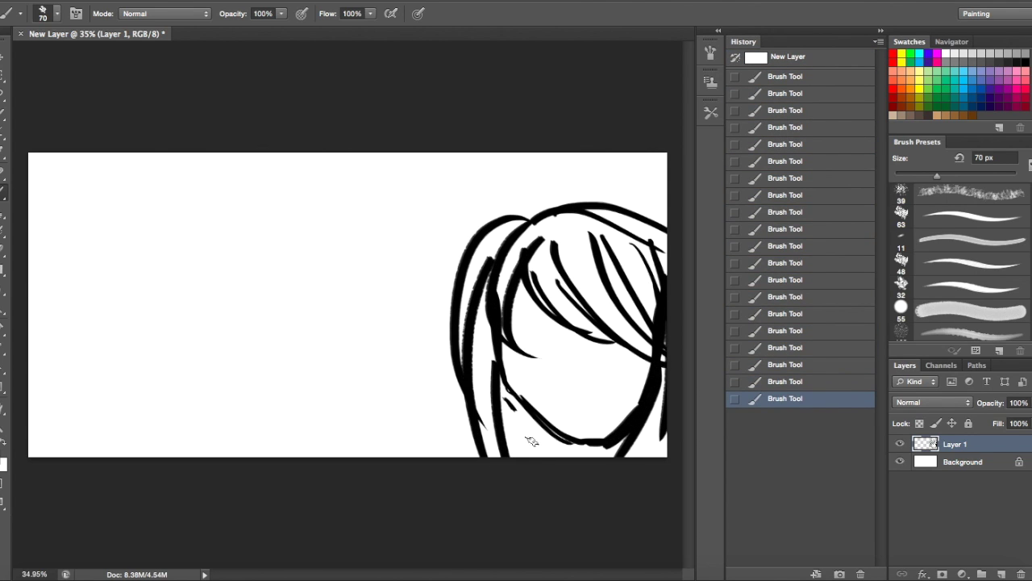
{"action": "left_click_drag", "start_coordinate": [496, 258], "coordinate": [480, 455]}
{"action": "left_click_drag", "start_coordinate": [548, 211], "coordinate": [500, 330]}
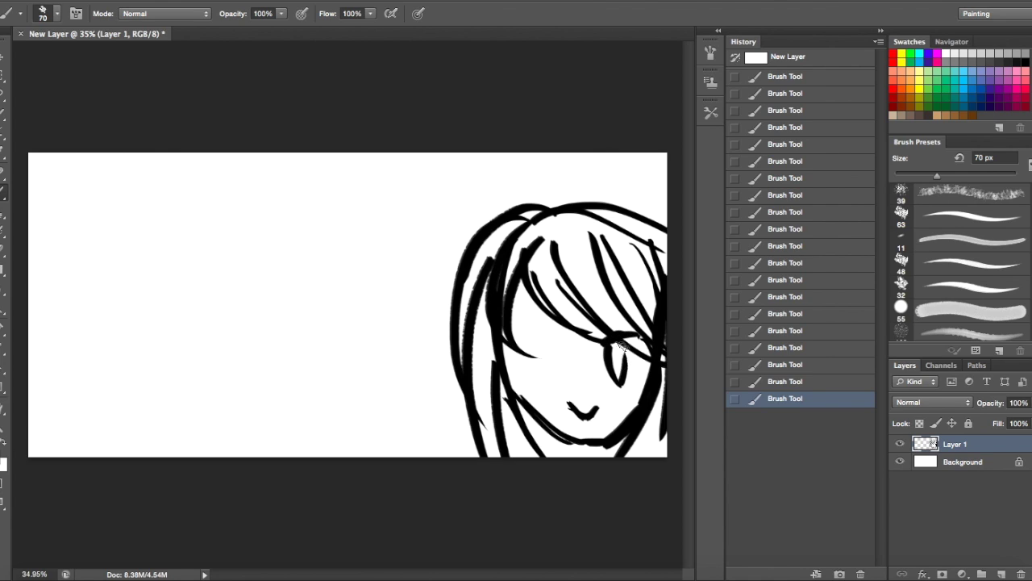
Add hair locks sweeping down-left to the canvas bottom, then add Layer 2 and reselect Layer 1
{"action": "left_click_drag", "start_coordinate": [457, 367], "coordinate": [423, 456]}
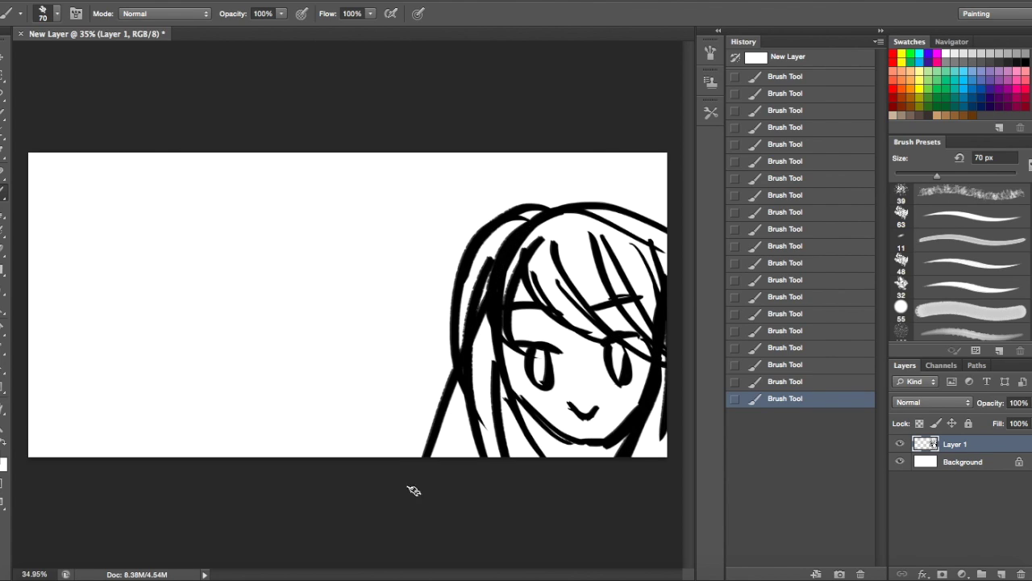
{"action": "left_click_drag", "start_coordinate": [474, 306], "coordinate": [394, 455]}
{"action": "left_click_drag", "start_coordinate": [445, 440], "coordinate": [463, 457]}
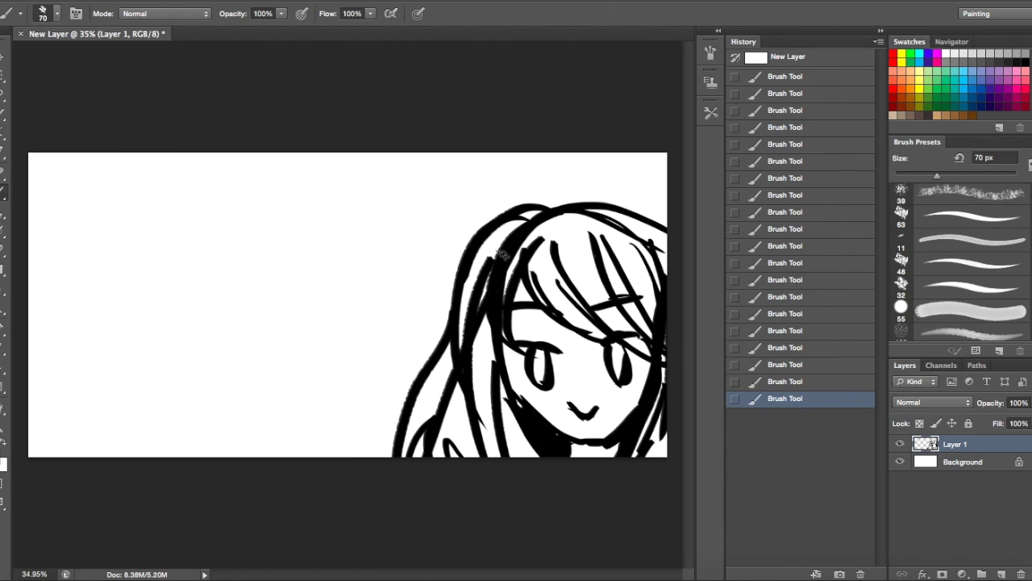
{"action": "left_click_drag", "start_coordinate": [455, 282], "coordinate": [342, 457]}
{"action": "left_click_drag", "start_coordinate": [420, 375], "coordinate": [352, 457]}
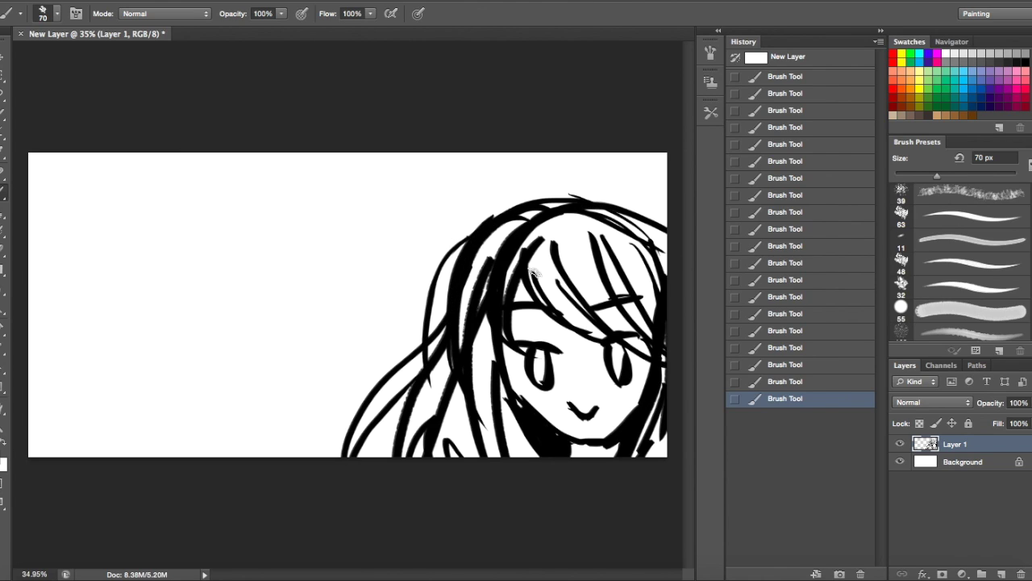
{"action": "left_click_drag", "start_coordinate": [436, 259], "coordinate": [323, 439]}
{"action": "left_click_drag", "start_coordinate": [439, 273], "coordinate": [326, 444]}
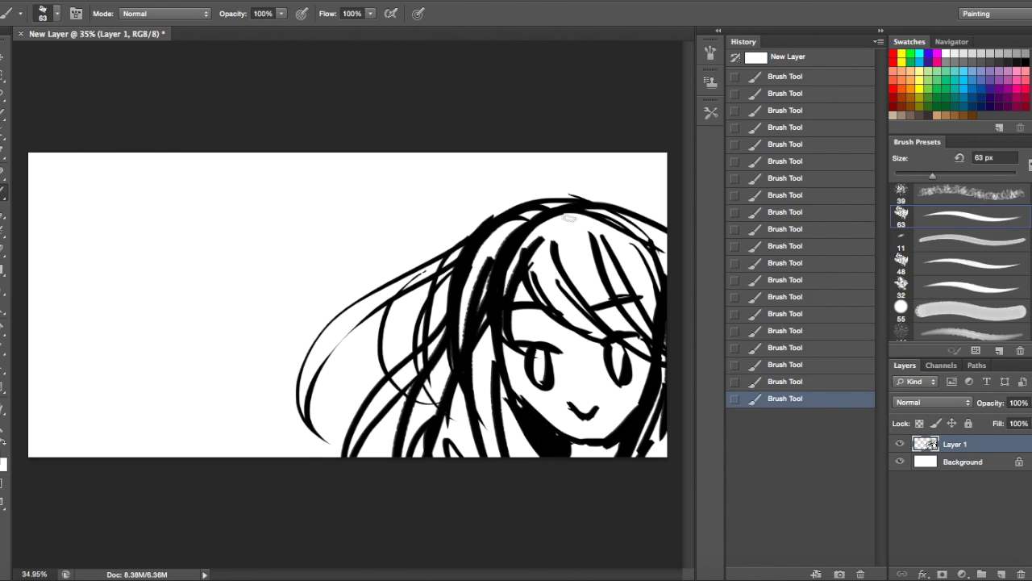
{"action": "left_click_drag", "start_coordinate": [556, 194], "coordinate": [413, 327]}
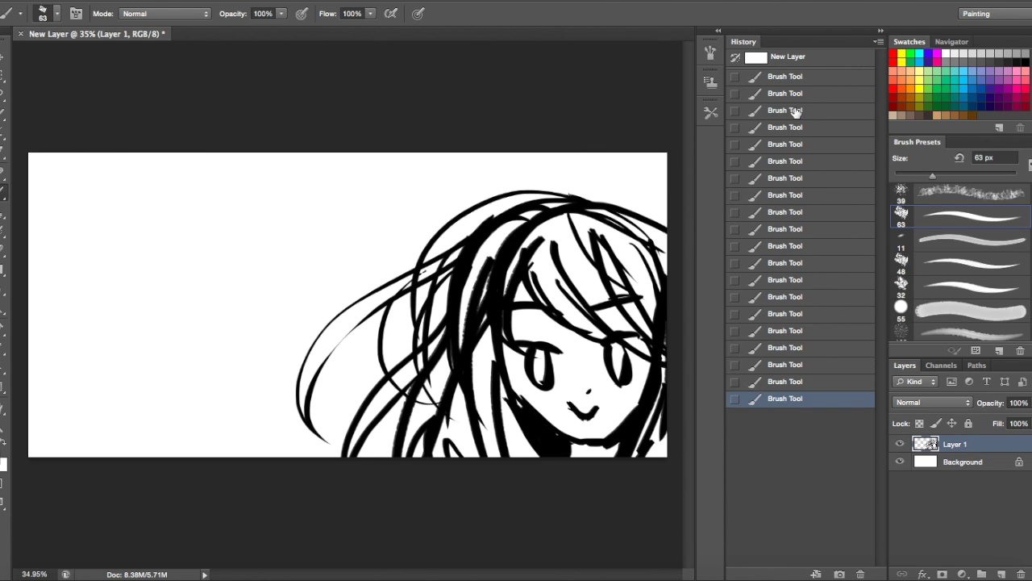
{"action": "left_click", "coordinate": [1000, 574]}
{"action": "left_click", "coordinate": [955, 461]}
Fade Layer 1 to 29% opacity, then ink the jawline, chin, neck, mouth, nose and eyelid on Layer 2
{"action": "left_click", "coordinate": [1018, 402]}
{"action": "left_click_drag", "start_coordinate": [1023, 418], "coordinate": [980, 418]}
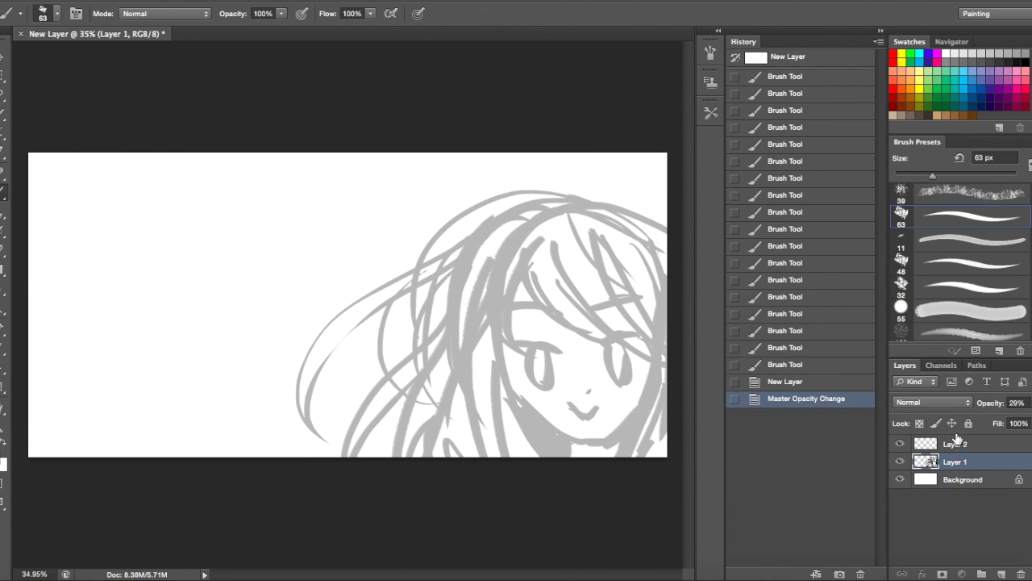
{"action": "left_click", "coordinate": [955, 443]}
{"action": "left_click_drag", "start_coordinate": [503, 365], "coordinate": [598, 440]}
{"action": "mouse_move", "coordinate": [649, 362]}
{"action": "left_mouse_down"}
{"action": "mouse_move", "coordinate": [604, 439]}
{"action": "mouse_move", "coordinate": [575, 457]}
{"action": "mouse_move", "coordinate": [621, 456]}
{"action": "left_mouse_up"}
{"action": "mouse_move", "coordinate": [571, 406]}
{"action": "left_mouse_down"}
{"action": "mouse_move", "coordinate": [587, 415]}
{"action": "mouse_move", "coordinate": [599, 406]}
{"action": "left_mouse_up"}
{"action": "left_click", "coordinate": [590, 392]}
{"action": "mouse_move", "coordinate": [602, 349]}
{"action": "left_mouse_down"}
{"action": "mouse_move", "coordinate": [639, 342]}
{"action": "mouse_move", "coordinate": [613, 384]}
{"action": "mouse_move", "coordinate": [626, 371]}
{"action": "left_mouse_up"}
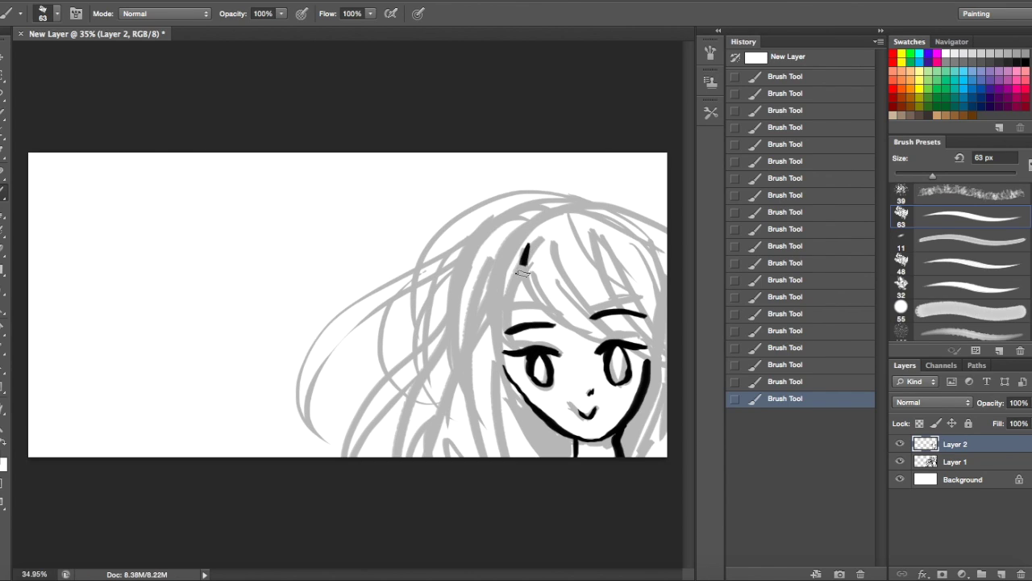
Replace a misplaced hair stroke with hair strands between the eyes
{"action": "key", "text": "ctrl+z"}
{"action": "left_click_drag", "start_coordinate": [632, 250], "coordinate": [630, 310]}
{"action": "left_click_drag", "start_coordinate": [615, 252], "coordinate": [597, 355]}
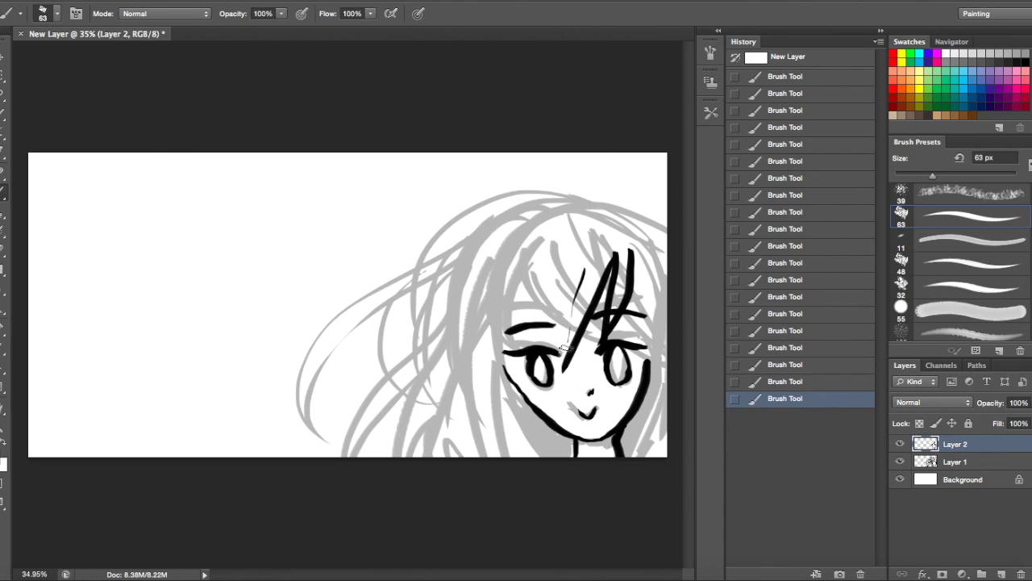
{"action": "key", "text": "ctrl+alt+z"}
{"action": "key", "text": "ctrl+alt+z"}
{"action": "key", "text": "ctrl+alt+z"}
{"action": "key", "text": "ctrl+alt+z"}
{"action": "key", "text": "ctrl+alt+z"}
{"action": "key", "text": "ctrl+alt+z"}
{"action": "key", "text": "ctrl+alt+z"}
{"action": "key", "text": "ctrl+shift+z"}
{"action": "key", "text": "ctrl+shift+z"}
{"action": "key", "text": "ctrl+shift+z"}
{"action": "key", "text": "ctrl+shift+z"}
{"action": "key", "text": "ctrl+shift+z"}
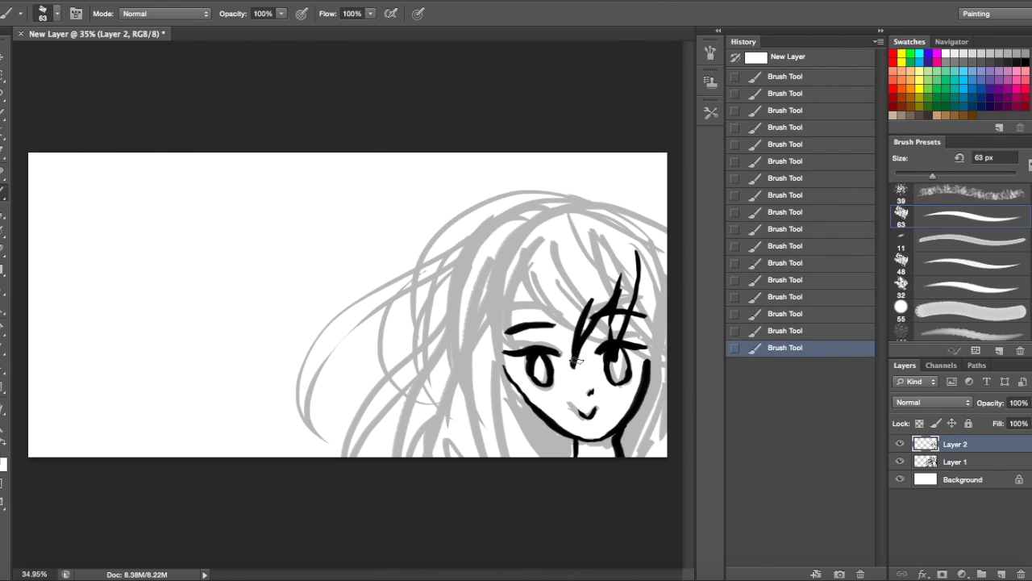
{"action": "key", "text": "ctrl+shift+z"}
{"action": "key", "text": "ctrl+shift+z"}
{"action": "key", "text": "ctrl+shift+z"}
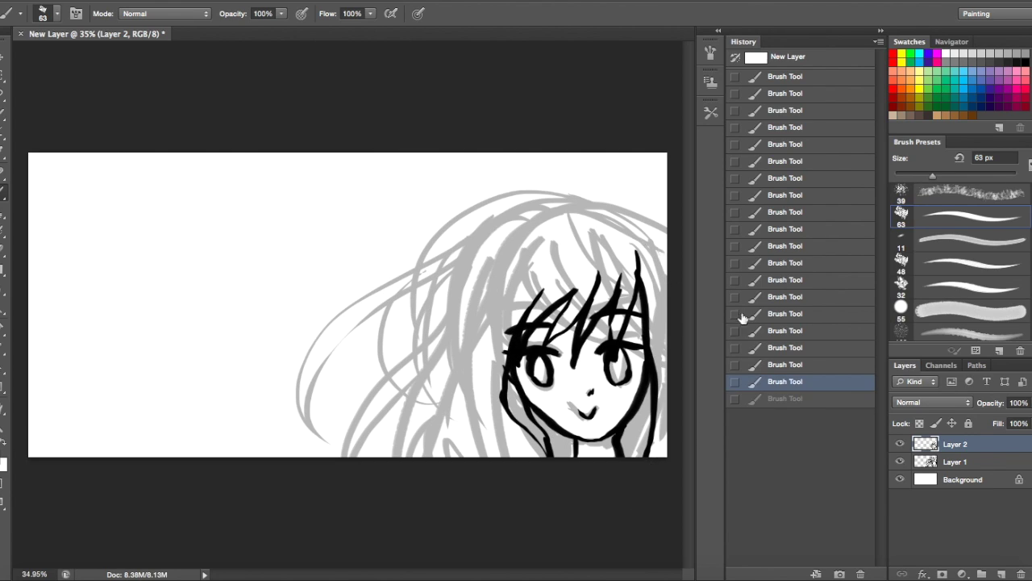
Ink hair on the head's left side and long hair sweeping down the left
{"action": "left_click_drag", "start_coordinate": [589, 211], "coordinate": [359, 383]}
{"action": "left_click_drag", "start_coordinate": [481, 251], "coordinate": [348, 386]}
{"action": "mouse_move", "coordinate": [539, 215]}
{"action": "left_mouse_down"}
{"action": "mouse_move", "coordinate": [389, 355]}
{"action": "mouse_move", "coordinate": [367, 456]}
{"action": "left_mouse_up"}
{"action": "left_click_drag", "start_coordinate": [484, 259], "coordinate": [463, 421]}
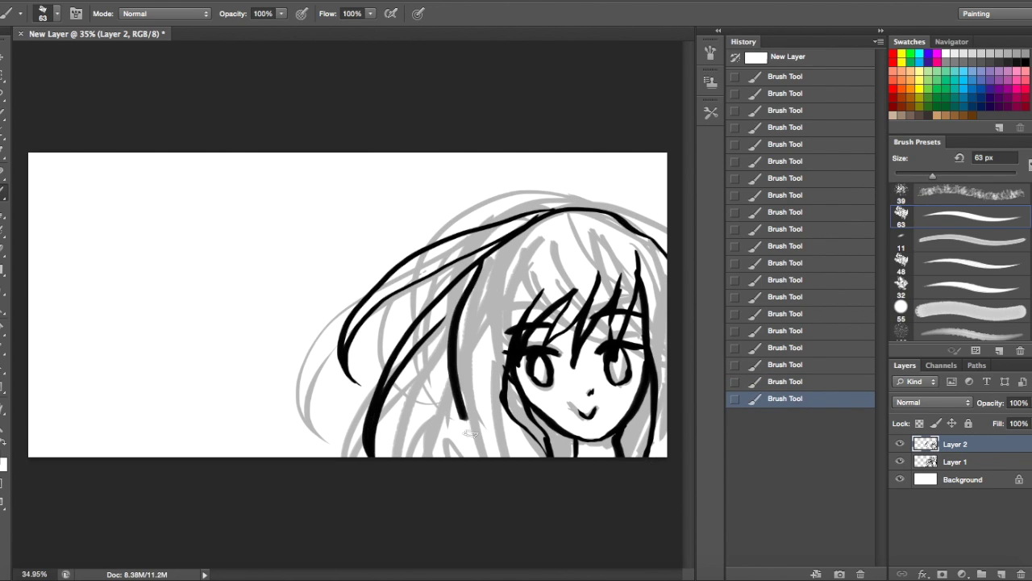
{"action": "left_click", "coordinate": [762, 381]}
{"action": "left_click_drag", "start_coordinate": [533, 379], "coordinate": [476, 456]}
{"action": "mouse_move", "coordinate": [508, 307]}
{"action": "left_mouse_down"}
{"action": "mouse_move", "coordinate": [452, 454]}
{"action": "mouse_move", "coordinate": [417, 457]}
{"action": "left_mouse_up"}
{"action": "left_click_drag", "start_coordinate": [479, 326], "coordinate": [428, 456]}
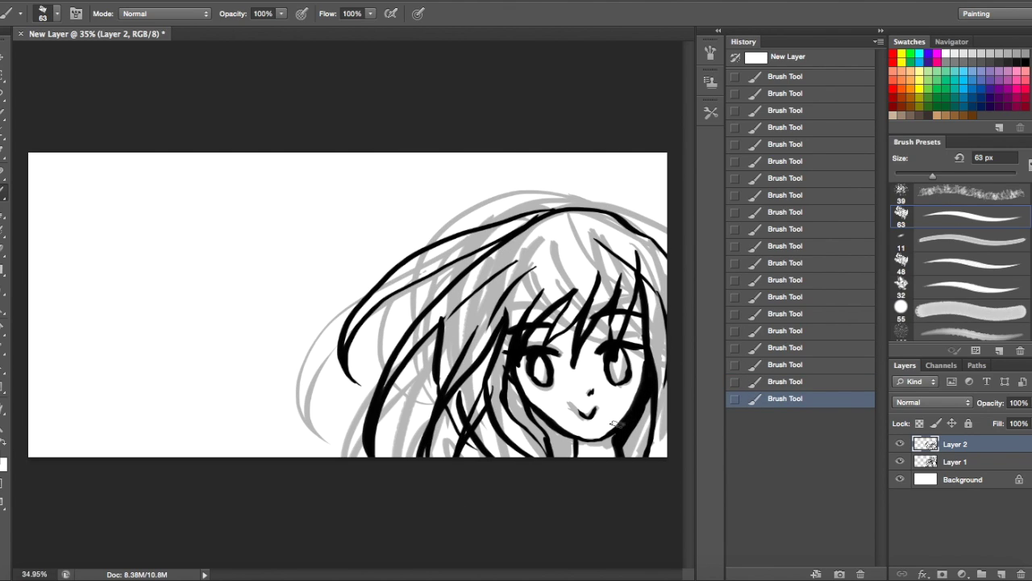
Hide the grey sketch layer and handwrite 'lol This looks' at the upper left
{"action": "left_click", "coordinate": [900, 462]}
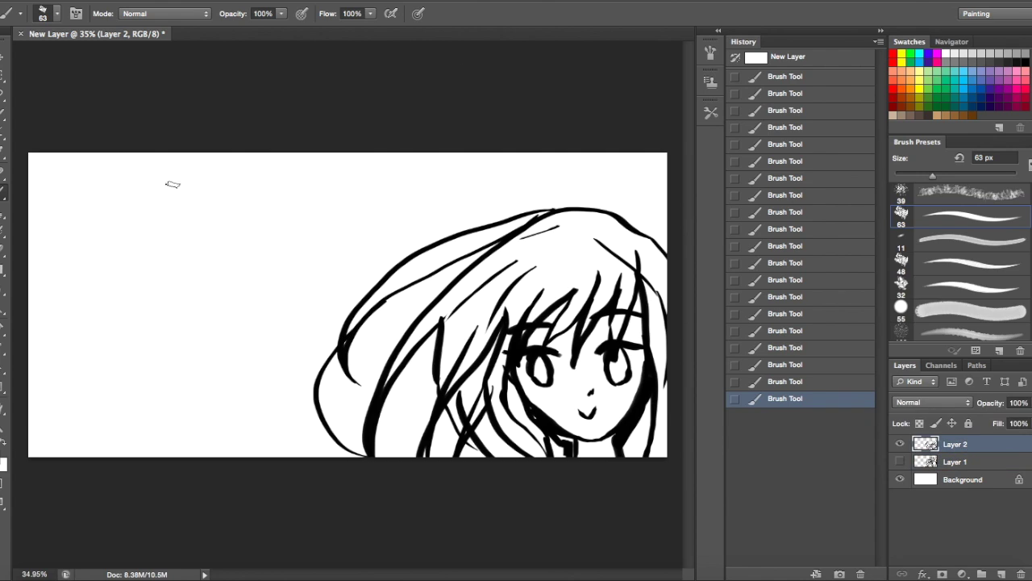
{"action": "left_click_drag", "start_coordinate": [172, 187], "coordinate": [193, 238]}
{"action": "left_click_drag", "start_coordinate": [212, 194], "coordinate": [217, 234]}
{"action": "left_click_drag", "start_coordinate": [250, 184], "coordinate": [280, 234]}
{"action": "left_click_drag", "start_coordinate": [79, 306], "coordinate": [129, 367]}
{"action": "left_click_drag", "start_coordinate": [133, 290], "coordinate": [241, 339]}
{"action": "left_click_drag", "start_coordinate": [265, 249], "coordinate": [339, 274]}
Write 'bad' and scribble over the drawing, roll that back, then write 'I can't draw'
{"action": "left_click_drag", "start_coordinate": [171, 424], "coordinate": [298, 359]}
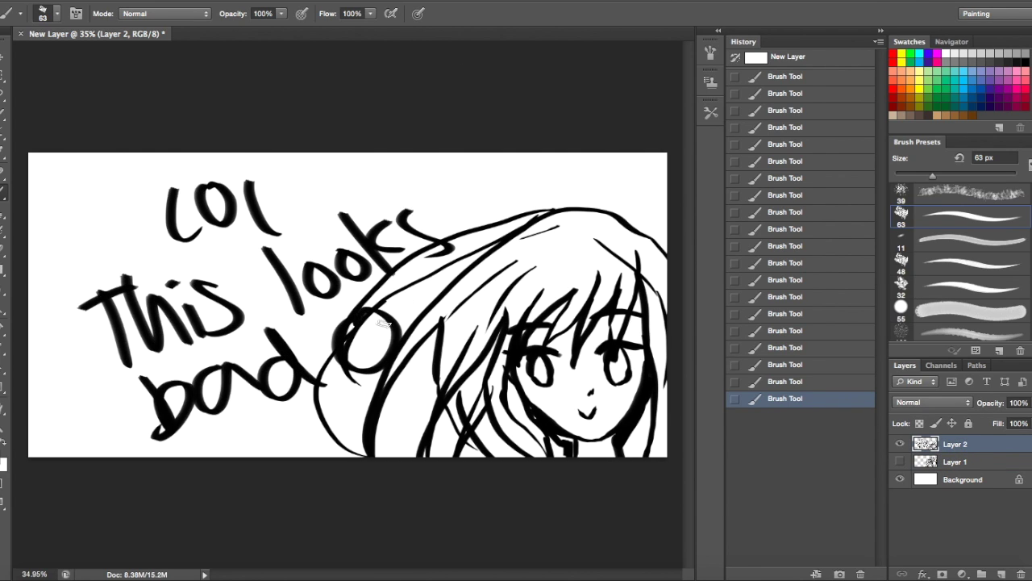
{"action": "left_click_drag", "start_coordinate": [403, 323], "coordinate": [581, 201]}
{"action": "left_click_drag", "start_coordinate": [330, 451], "coordinate": [435, 395]}
{"action": "left_click", "coordinate": [811, 271]}
{"action": "left_click", "coordinate": [810, 143]}
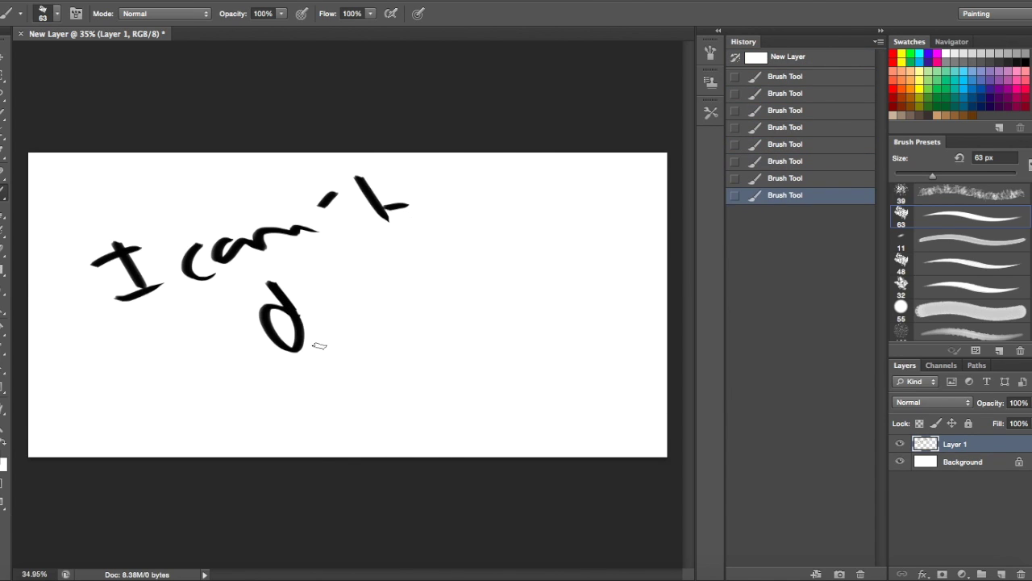
{"action": "left_click_drag", "start_coordinate": [319, 322], "coordinate": [549, 314]}
{"action": "left_click_drag", "start_coordinate": [419, 379], "coordinate": [339, 420]}
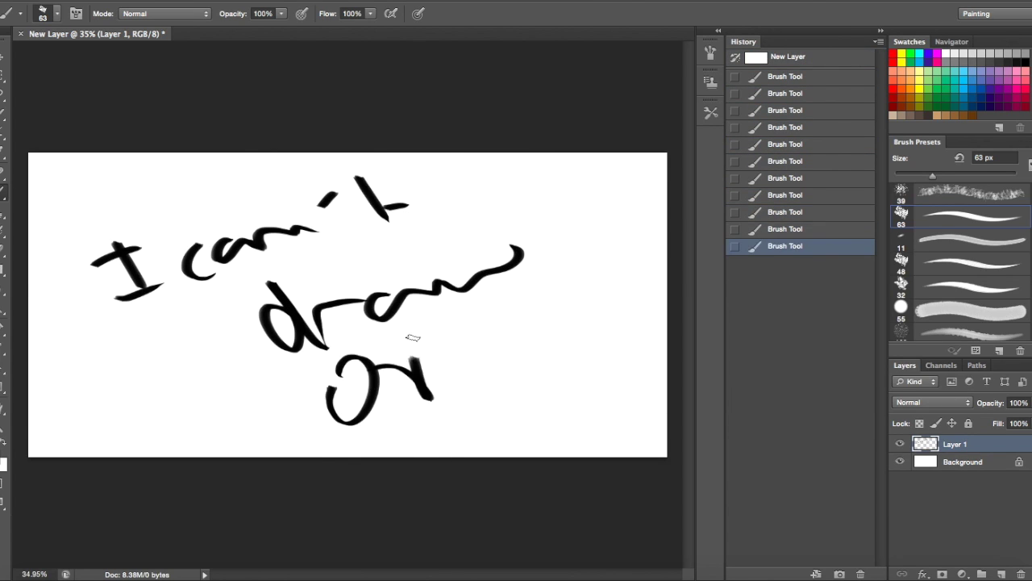
Revert the canvas to the empty New Layer state and switch to the 11 px brush
{"action": "left_click", "coordinate": [788, 56]}
{"action": "left_click", "coordinate": [968, 240]}
{"action": "left_click_drag", "start_coordinate": [438, 239], "coordinate": [638, 282]}
{"action": "key", "text": "ctrl+z"}
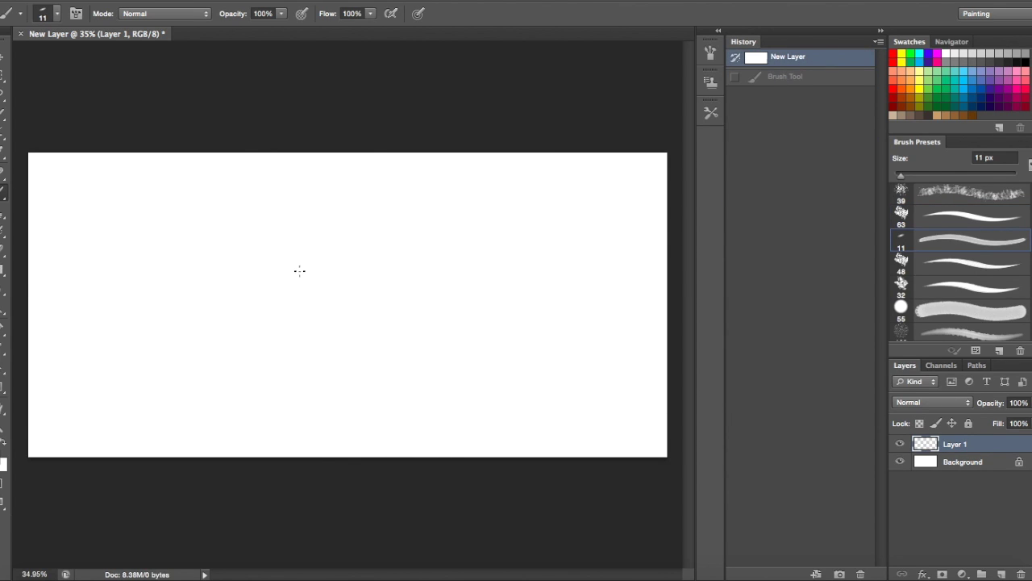
Sketch leaf-like and wave shapes, then wipe them via History
{"action": "mouse_move", "coordinate": [332, 195]}
{"action": "left_mouse_down"}
{"action": "mouse_move", "coordinate": [338, 219]}
{"action": "mouse_move", "coordinate": [406, 262]}
{"action": "left_mouse_up"}
{"action": "left_click_drag", "start_coordinate": [347, 178], "coordinate": [404, 260]}
{"action": "mouse_move", "coordinate": [282, 219]}
{"action": "left_mouse_down"}
{"action": "mouse_move", "coordinate": [367, 176]}
{"action": "mouse_move", "coordinate": [307, 278]}
{"action": "left_mouse_up"}
{"action": "left_click_drag", "start_coordinate": [279, 242], "coordinate": [387, 242]}
{"action": "mouse_move", "coordinate": [331, 194]}
{"action": "left_mouse_down"}
{"action": "mouse_move", "coordinate": [399, 270]}
{"action": "mouse_move", "coordinate": [358, 256]}
{"action": "left_mouse_up"}
{"action": "left_click", "coordinate": [782, 56]}
Sketch a small head circle with surrounding loops, curved strokes, a wavy tail and arc
{"action": "mouse_move", "coordinate": [355, 202]}
{"action": "left_mouse_down"}
{"action": "mouse_move", "coordinate": [363, 245]}
{"action": "mouse_move", "coordinate": [316, 267]}
{"action": "left_mouse_up"}
{"action": "mouse_move", "coordinate": [359, 202]}
{"action": "left_mouse_down"}
{"action": "mouse_move", "coordinate": [387, 234]}
{"action": "mouse_move", "coordinate": [363, 260]}
{"action": "left_mouse_up"}
{"action": "left_click_drag", "start_coordinate": [367, 258], "coordinate": [415, 276]}
{"action": "left_click_drag", "start_coordinate": [371, 195], "coordinate": [401, 214]}
{"action": "left_click_drag", "start_coordinate": [372, 196], "coordinate": [403, 211]}
{"action": "left_click_drag", "start_coordinate": [377, 197], "coordinate": [404, 212]}
{"action": "left_click_drag", "start_coordinate": [369, 242], "coordinate": [431, 252]}
{"action": "left_click_drag", "start_coordinate": [375, 251], "coordinate": [429, 249]}
{"action": "left_click_drag", "start_coordinate": [379, 256], "coordinate": [431, 253]}
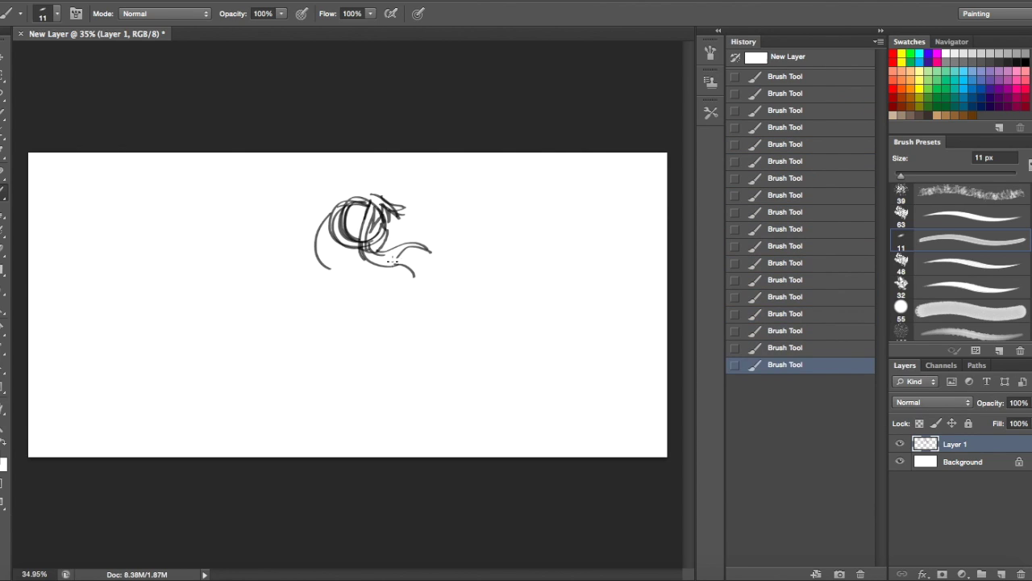
{"action": "left_click_drag", "start_coordinate": [367, 192], "coordinate": [299, 242]}
{"action": "left_click_drag", "start_coordinate": [346, 184], "coordinate": [295, 249]}
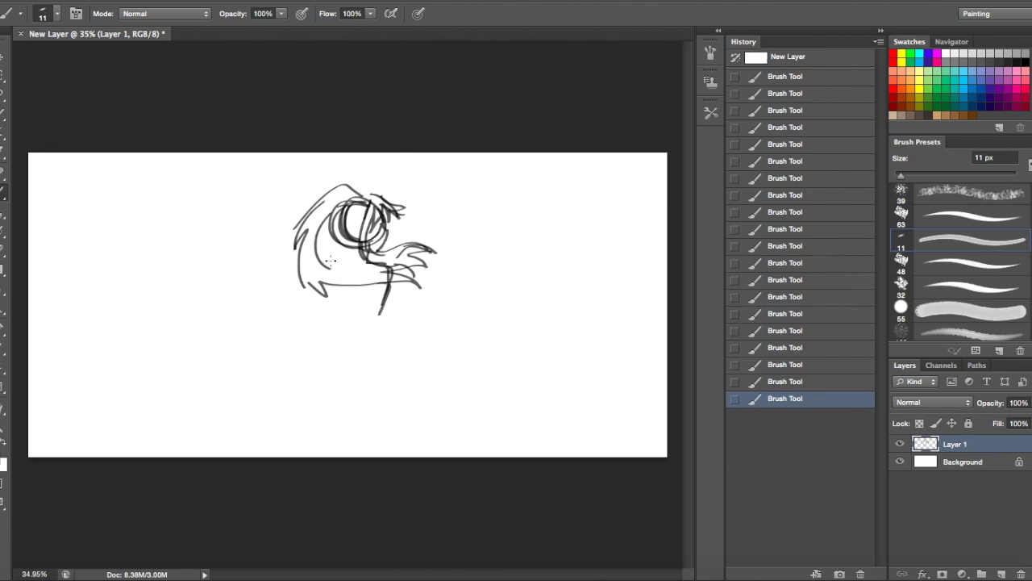
Sketch a long arc under the figure plus body and legs, undoing the last batch
{"action": "left_click_drag", "start_coordinate": [366, 190], "coordinate": [306, 310]}
{"action": "left_click_drag", "start_coordinate": [317, 287], "coordinate": [402, 305]}
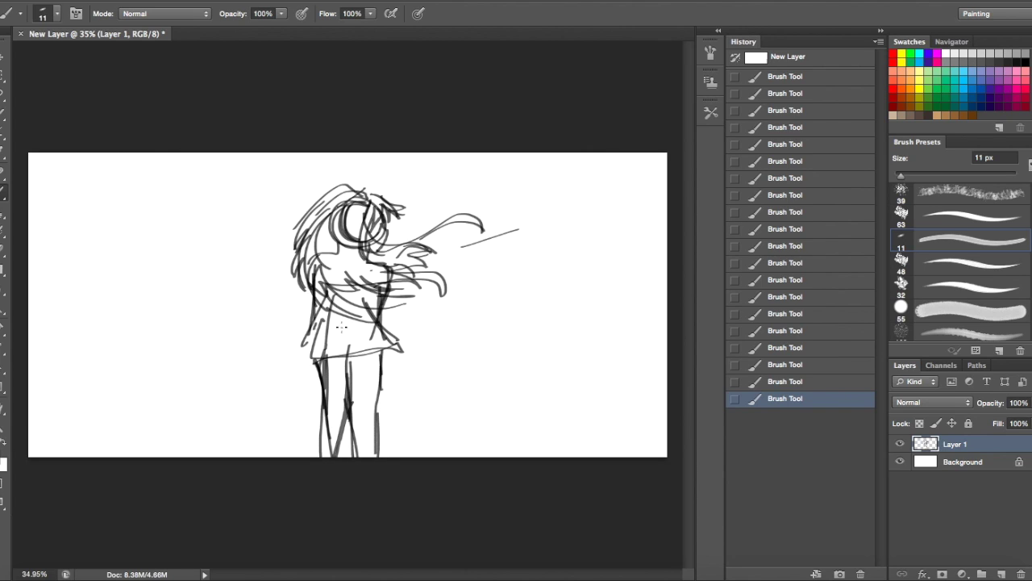
{"action": "left_click_drag", "start_coordinate": [178, 295], "coordinate": [231, 325]}
{"action": "left_click_drag", "start_coordinate": [174, 429], "coordinate": [312, 307]}
{"action": "left_click_drag", "start_coordinate": [205, 441], "coordinate": [359, 336]}
{"action": "left_click_drag", "start_coordinate": [263, 431], "coordinate": [323, 395]}
{"action": "left_click", "coordinate": [784, 143]}
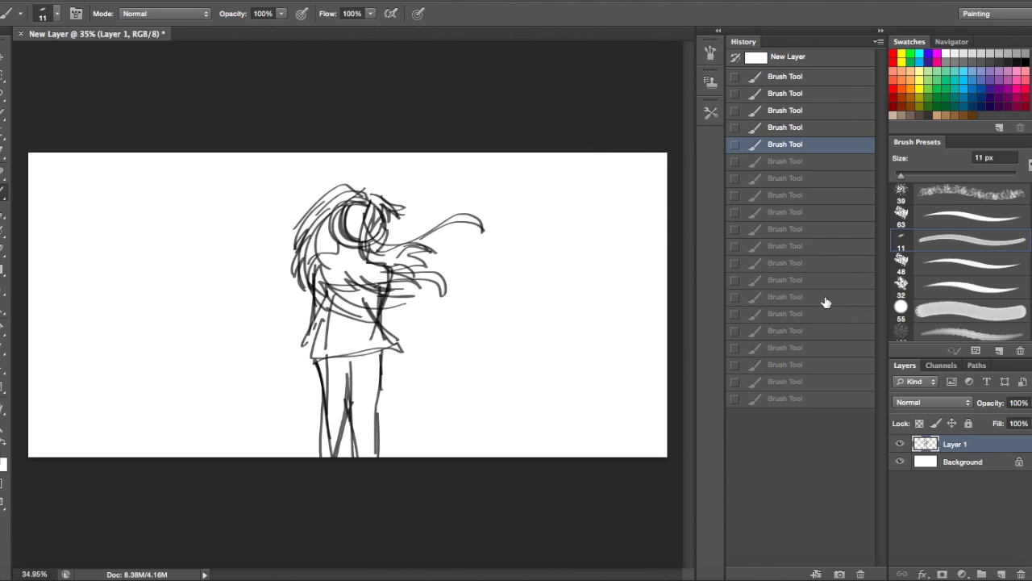
Add windswept strokes and scribbled lettering across the figure, then create a new empty layer
{"action": "left_click_drag", "start_coordinate": [119, 196], "coordinate": [287, 197]}
{"action": "left_click_drag", "start_coordinate": [93, 338], "coordinate": [411, 304]}
{"action": "left_click_drag", "start_coordinate": [349, 373], "coordinate": [516, 323]}
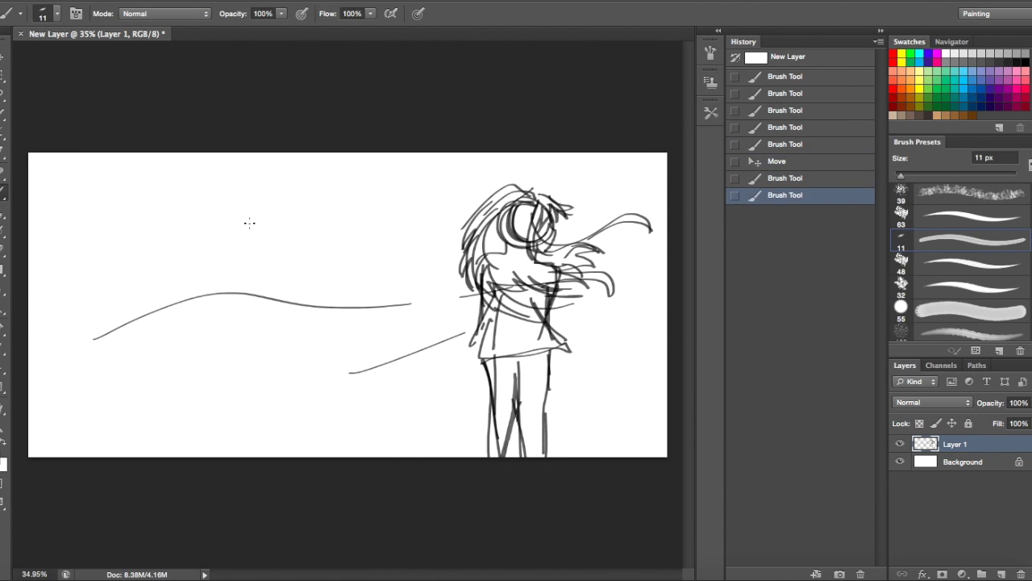
{"action": "left_click_drag", "start_coordinate": [400, 176], "coordinate": [303, 208]}
{"action": "left_click_drag", "start_coordinate": [442, 250], "coordinate": [177, 340]}
{"action": "left_click_drag", "start_coordinate": [472, 331], "coordinate": [121, 409]}
{"action": "left_click_drag", "start_coordinate": [211, 288], "coordinate": [200, 348]}
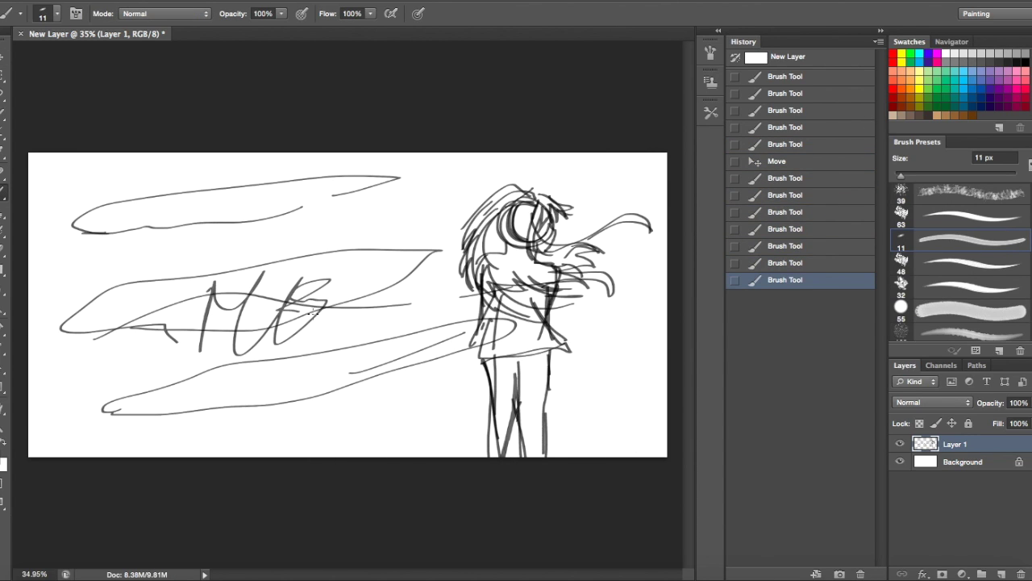
{"action": "mouse_move", "coordinate": [314, 312]}
{"action": "left_mouse_down"}
{"action": "mouse_move", "coordinate": [568, 279]}
{"action": "mouse_move", "coordinate": [575, 365]}
{"action": "left_mouse_up"}
{"action": "left_click", "coordinate": [1001, 574]}
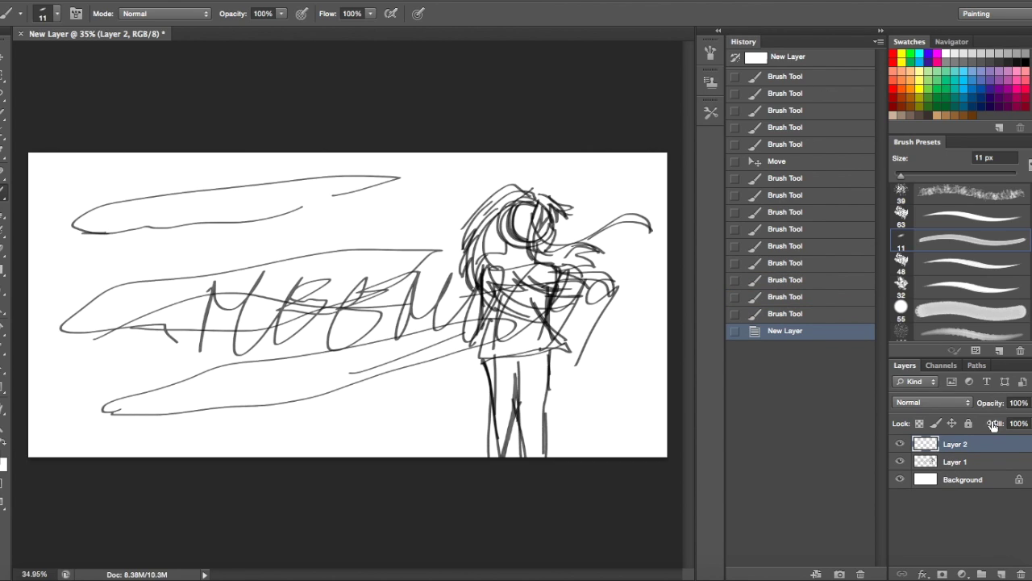
Fade both sketch layers to 30% opacity and make Layer 2 active for inking
{"action": "left_click", "coordinate": [955, 461]}
{"action": "left_click", "coordinate": [1018, 403]}
{"action": "type", "text": "30"}
{"action": "key", "text": "Return"}
{"action": "left_click", "coordinate": [954, 505]}
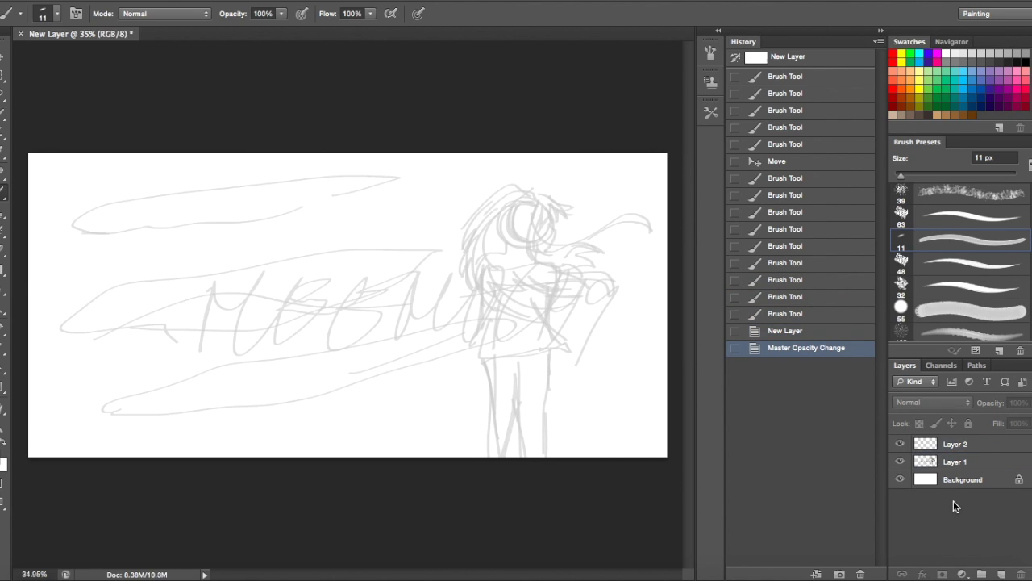
{"action": "left_click", "coordinate": [960, 444]}
Set up a large inking brush, undoing a trial stroke and settling on 60 px
{"action": "left_click", "coordinate": [966, 217]}
{"action": "left_click_drag", "start_coordinate": [597, 224], "coordinate": [658, 400]}
{"action": "key", "text": "ctrl+z"}
{"action": "scroll", "coordinate": [650, 322], "scroll_direction": "up", "scroll_amount": 3}
{"action": "scroll", "coordinate": [587, 245], "scroll_direction": "right", "scroll_amount": 2}
{"action": "key", "text": "bracketleft"}
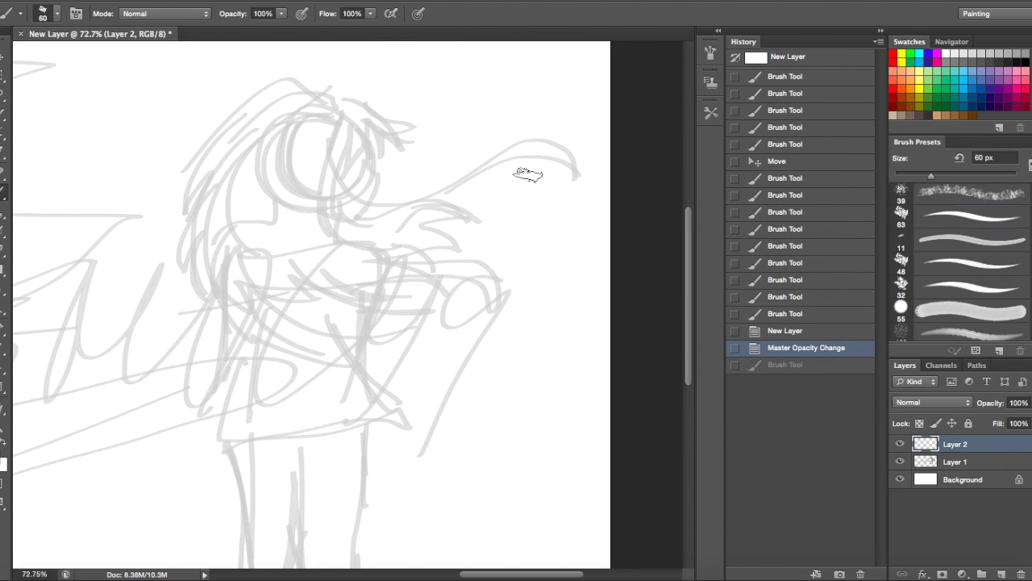
Ink the hair's top arc, spiky strands, a windblown curl, the left outline and strands across the body
{"action": "left_click_drag", "start_coordinate": [369, 128], "coordinate": [356, 164]}
{"action": "left_click_drag", "start_coordinate": [340, 99], "coordinate": [411, 138]}
{"action": "mouse_move", "coordinate": [371, 161]}
{"action": "left_mouse_down"}
{"action": "mouse_move", "coordinate": [395, 129]}
{"action": "mouse_move", "coordinate": [432, 195]}
{"action": "mouse_move", "coordinate": [367, 225]}
{"action": "left_mouse_up"}
{"action": "mouse_move", "coordinate": [339, 98]}
{"action": "left_mouse_down"}
{"action": "mouse_move", "coordinate": [216, 158]}
{"action": "mouse_move", "coordinate": [219, 299]}
{"action": "mouse_move", "coordinate": [319, 361]}
{"action": "left_mouse_up"}
{"action": "left_click_drag", "start_coordinate": [274, 324], "coordinate": [389, 336]}
{"action": "left_click_drag", "start_coordinate": [308, 325], "coordinate": [437, 320]}
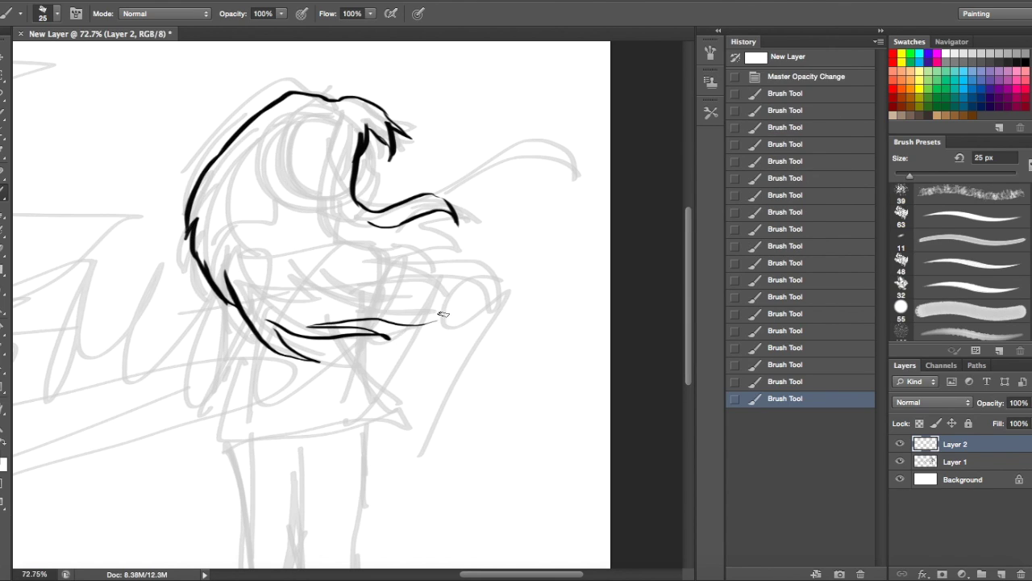
{"action": "left_click_drag", "start_coordinate": [482, 267], "coordinate": [349, 293]}
{"action": "left_click_drag", "start_coordinate": [385, 235], "coordinate": [474, 237]}
Revert the last inked strokes and redraw the hair strands below the head and across the body
{"action": "left_click", "coordinate": [774, 262]}
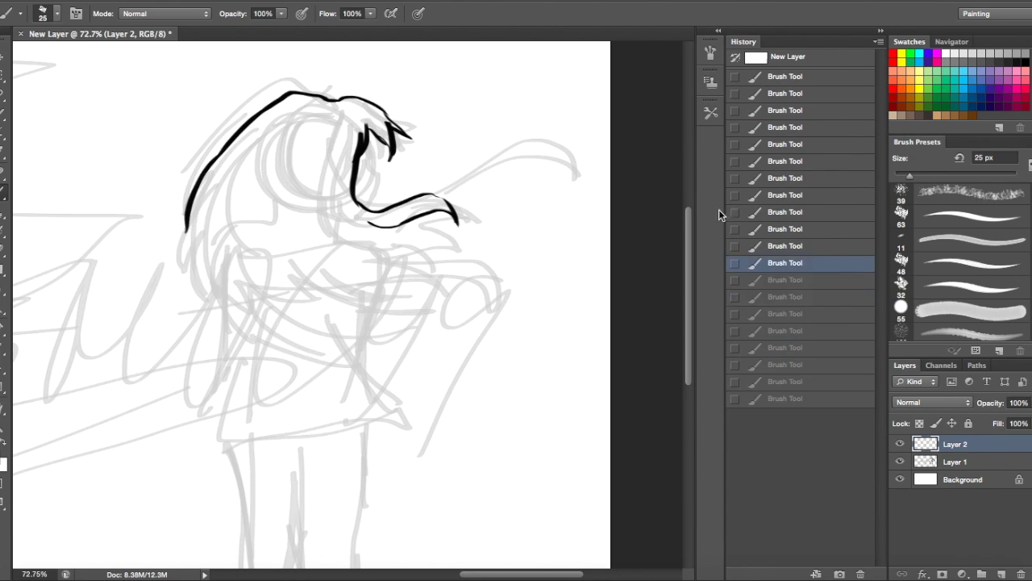
{"action": "mouse_move", "coordinate": [209, 256]}
{"action": "left_mouse_down"}
{"action": "mouse_move", "coordinate": [262, 339]}
{"action": "mouse_move", "coordinate": [322, 367]}
{"action": "left_mouse_up"}
{"action": "left_click_drag", "start_coordinate": [299, 321], "coordinate": [440, 310]}
{"action": "mouse_move", "coordinate": [343, 312]}
{"action": "left_mouse_down"}
{"action": "mouse_move", "coordinate": [439, 311]}
{"action": "mouse_move", "coordinate": [466, 273]}
{"action": "left_mouse_up"}
{"action": "left_click_drag", "start_coordinate": [371, 222], "coordinate": [492, 276]}
{"action": "left_click_drag", "start_coordinate": [355, 194], "coordinate": [509, 192]}
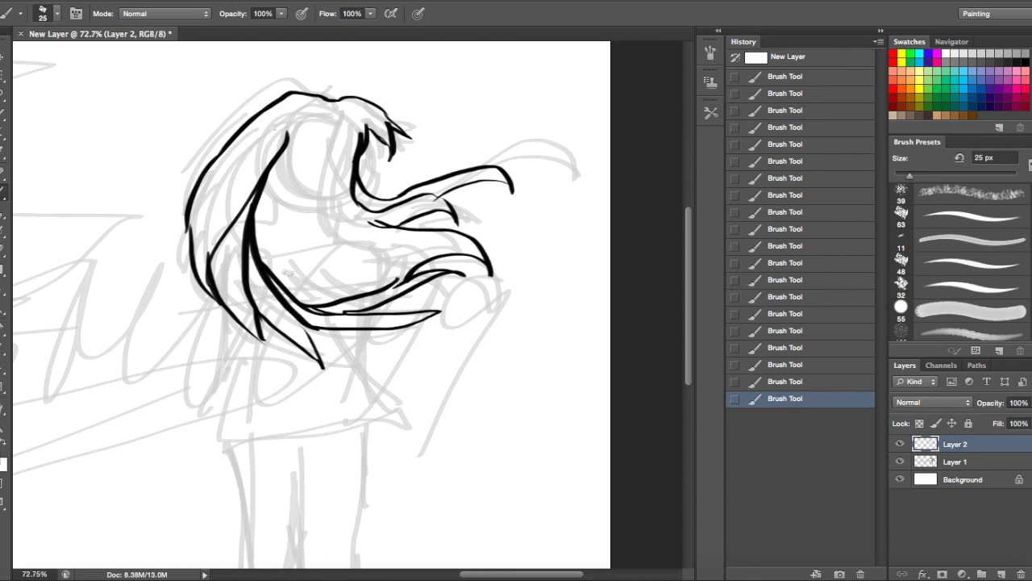
Ink the left side of the body, the inner leg lines and the right leg outline
{"action": "left_click_drag", "start_coordinate": [229, 442], "coordinate": [237, 328]}
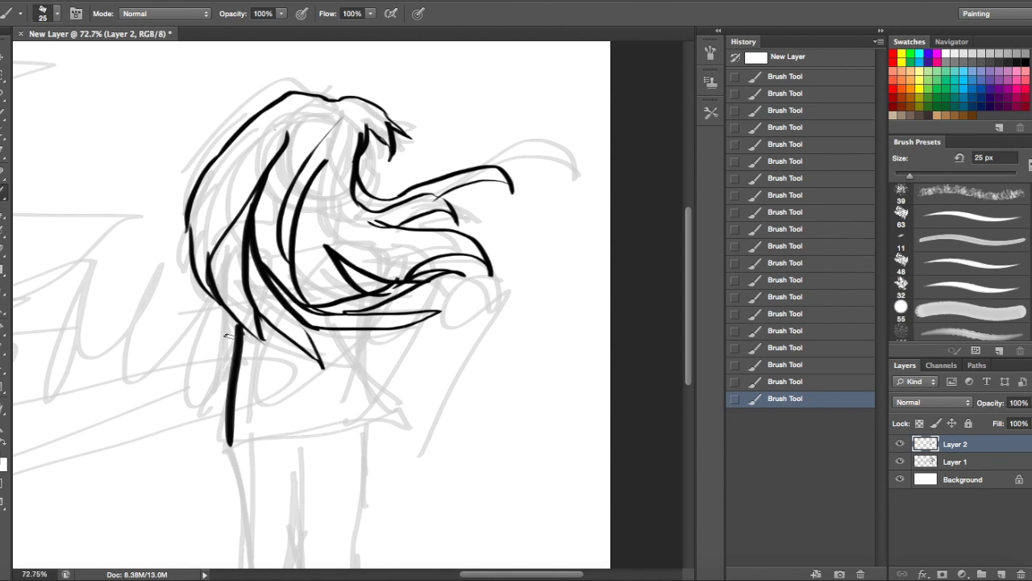
{"action": "scroll", "coordinate": [365, 431], "scroll_direction": "down", "scroll_amount": 3}
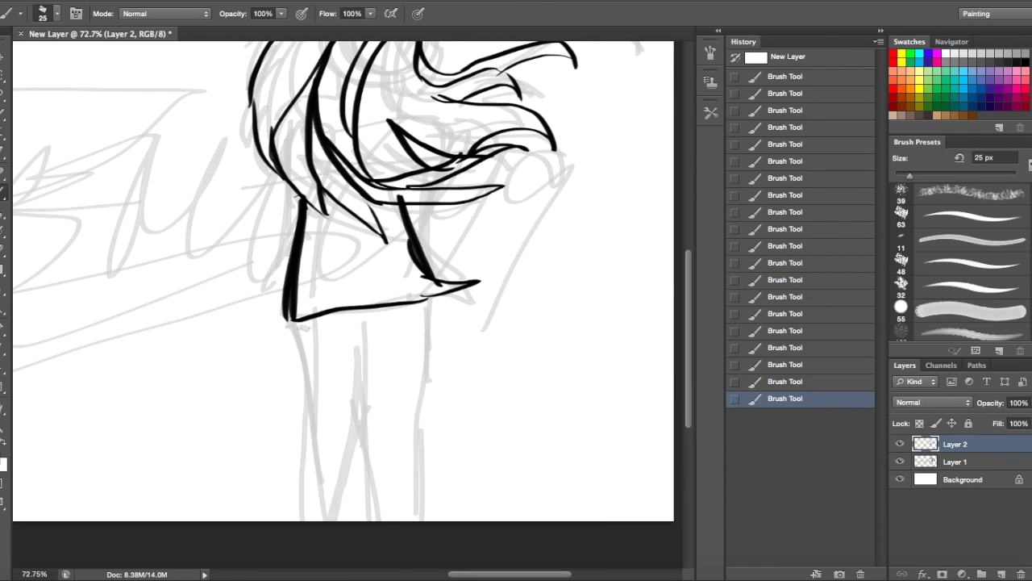
{"action": "mouse_move", "coordinate": [339, 531]}
{"action": "left_mouse_down"}
{"action": "mouse_move", "coordinate": [361, 339]}
{"action": "mouse_move", "coordinate": [376, 521]}
{"action": "left_mouse_up"}
{"action": "left_click_drag", "start_coordinate": [427, 301], "coordinate": [417, 538]}
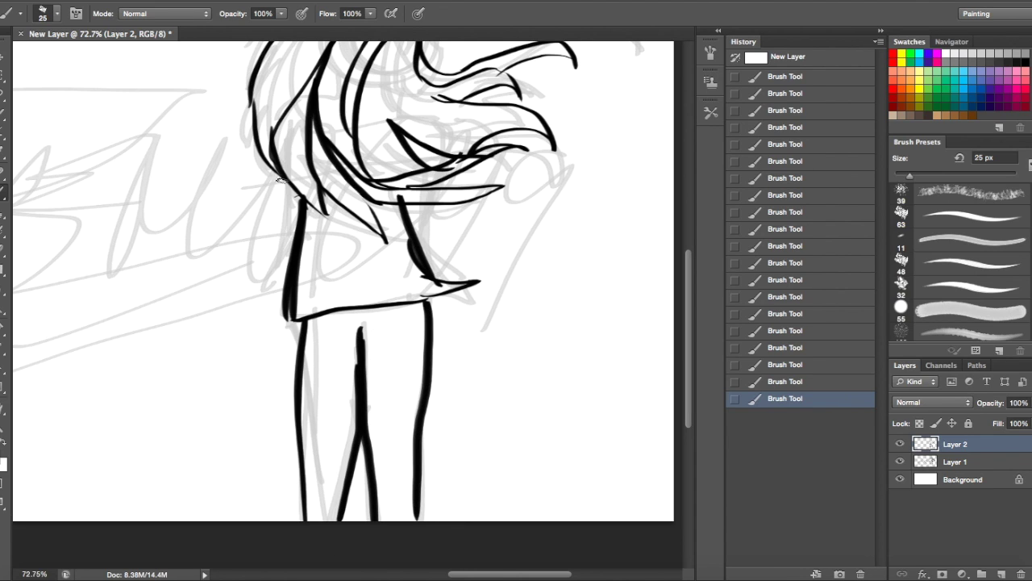
{"action": "scroll", "coordinate": [364, 307], "scroll_direction": "up", "scroll_amount": 5}
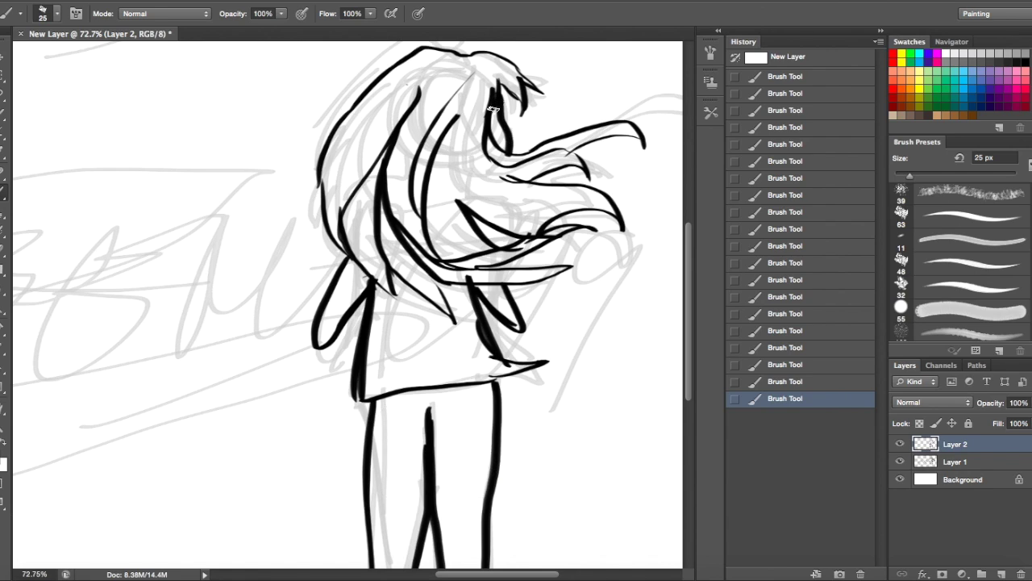
Hand-letter 'I dislike what I'm doing to' over the drawing
{"action": "left_click_drag", "start_coordinate": [100, 179], "coordinate": [187, 204]}
{"action": "left_click_drag", "start_coordinate": [252, 127], "coordinate": [232, 209]}
{"action": "left_click_drag", "start_coordinate": [287, 174], "coordinate": [322, 205]}
{"action": "left_click_drag", "start_coordinate": [331, 121], "coordinate": [379, 198]}
{"action": "left_click_drag", "start_coordinate": [109, 323], "coordinate": [166, 367]}
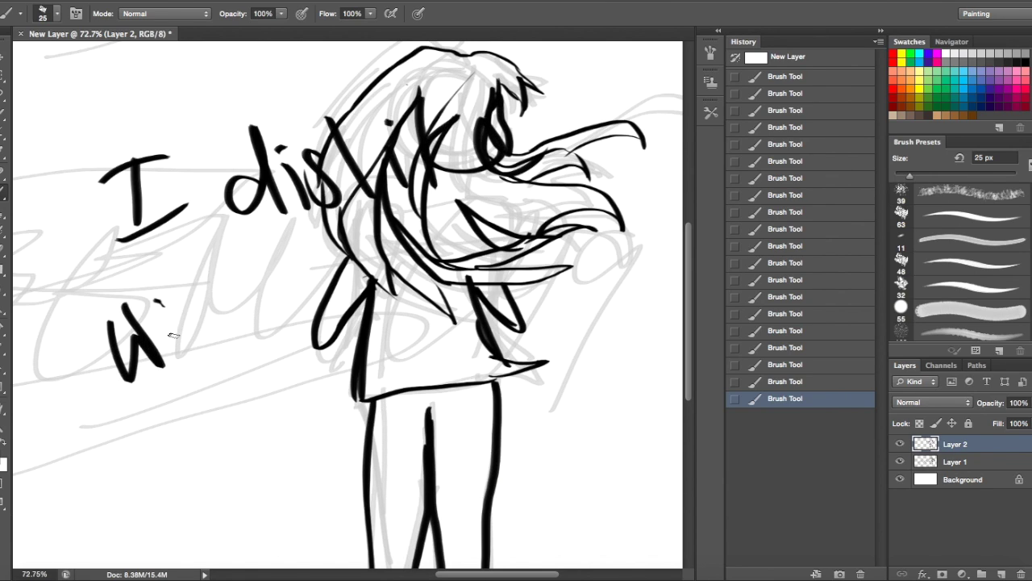
{"action": "left_click_drag", "start_coordinate": [160, 428], "coordinate": [200, 484]}
{"action": "mouse_move", "coordinate": [109, 477]}
{"action": "left_mouse_down"}
{"action": "mouse_move", "coordinate": [234, 464]}
{"action": "mouse_move", "coordinate": [339, 483]}
{"action": "left_mouse_up"}
{"action": "left_click_drag", "start_coordinate": [355, 419], "coordinate": [403, 452]}
{"action": "left_click_drag", "start_coordinate": [516, 379], "coordinate": [597, 339]}
{"action": "left_click_drag", "start_coordinate": [588, 355], "coordinate": [645, 315]}
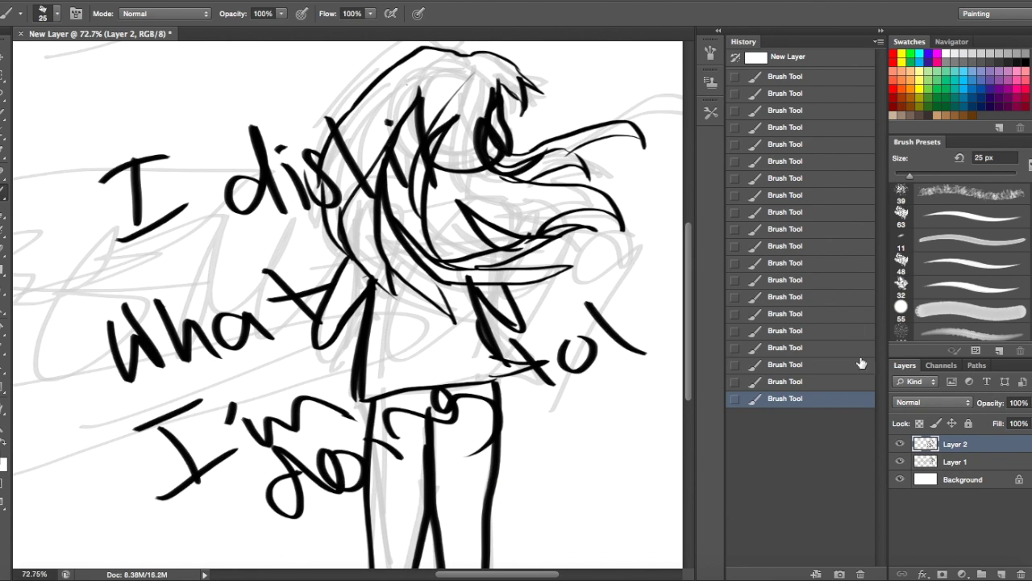
Hand-letter 'I give up' and 'Thanks for' on the blank canvas
{"action": "left_click_drag", "start_coordinate": [100, 118], "coordinate": [121, 171]}
{"action": "left_click_drag", "start_coordinate": [182, 137], "coordinate": [189, 229]}
{"action": "mouse_move", "coordinate": [242, 137]}
{"action": "left_mouse_down"}
{"action": "mouse_move", "coordinate": [388, 153]}
{"action": "mouse_move", "coordinate": [411, 213]}
{"action": "left_mouse_up"}
{"action": "mouse_move", "coordinate": [45, 306]}
{"action": "left_mouse_down"}
{"action": "mouse_move", "coordinate": [162, 363]}
{"action": "mouse_move", "coordinate": [318, 371]}
{"action": "left_mouse_up"}
{"action": "left_click_drag", "start_coordinate": [387, 302], "coordinate": [371, 375]}
{"action": "left_click_drag", "start_coordinate": [403, 339], "coordinate": [488, 323]}
Hand-letter 'Watching!' on the next line
{"action": "left_click_drag", "start_coordinate": [36, 407], "coordinate": [170, 484]}
{"action": "left_click_drag", "start_coordinate": [186, 411], "coordinate": [355, 476]}
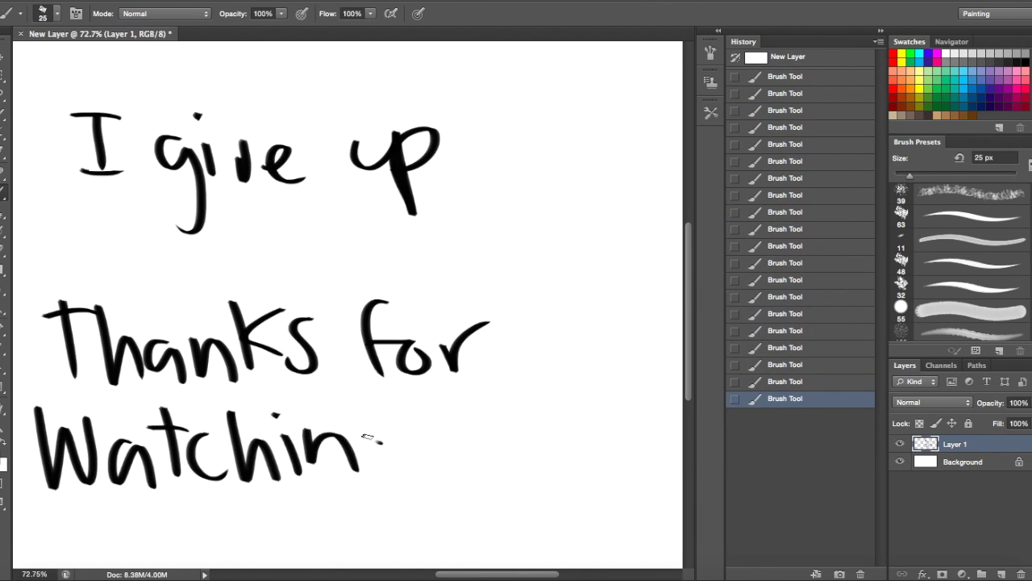
{"action": "left_click_drag", "start_coordinate": [399, 435], "coordinate": [371, 528]}
{"action": "left_click_drag", "start_coordinate": [407, 399], "coordinate": [428, 452]}
{"action": "scroll", "coordinate": [481, 320], "scroll_direction": "down", "scroll_amount": 10}
{"action": "scroll", "coordinate": [376, 307], "scroll_direction": "up", "scroll_amount": 10}
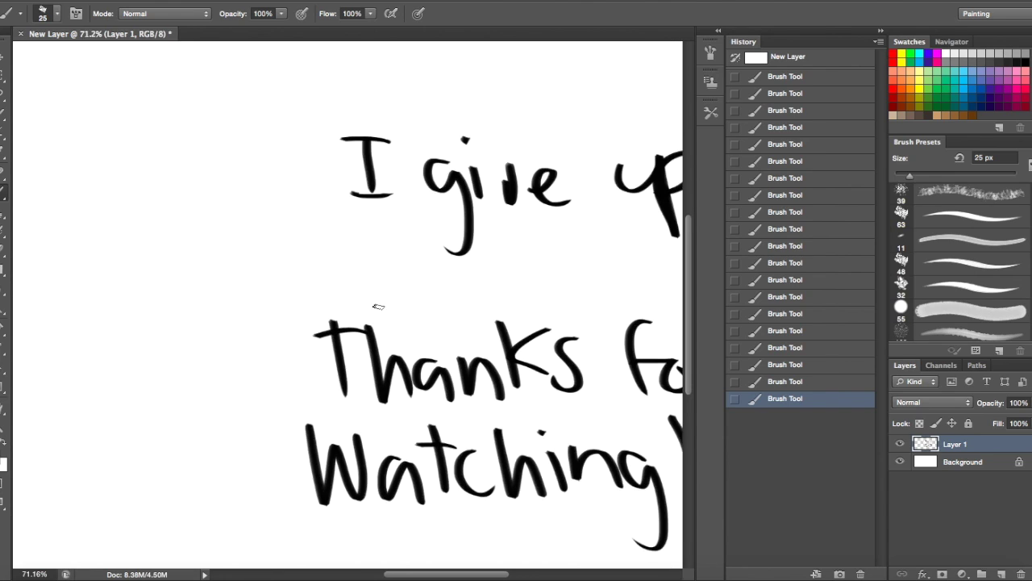
{"action": "scroll", "coordinate": [396, 306], "scroll_direction": "down", "scroll_amount": 5}
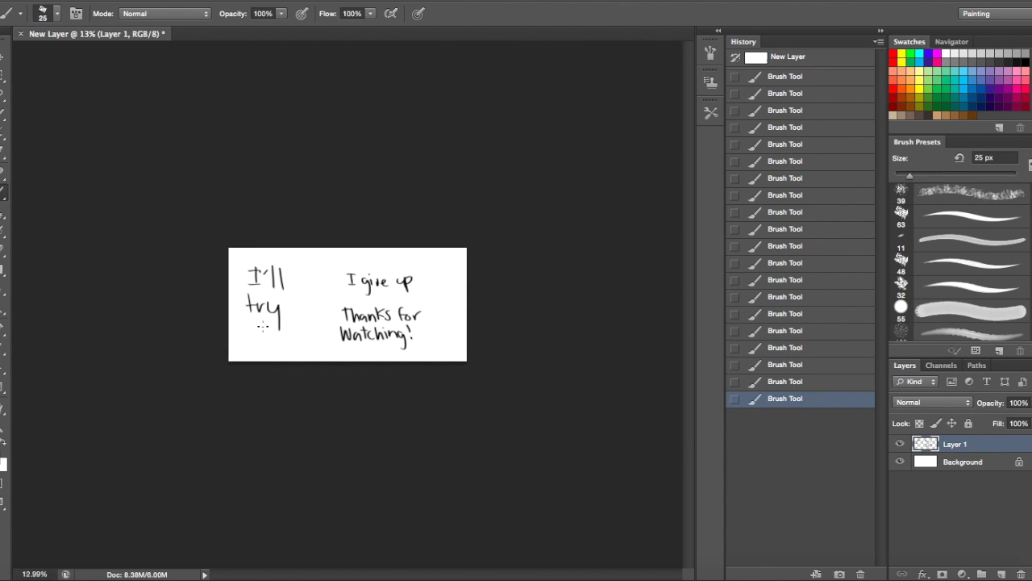
Undo the misplaced stroke and redraw the start of 'again' further left under 'try'
{"action": "left_click", "coordinate": [777, 383]}
{"action": "left_click_drag", "start_coordinate": [240, 323], "coordinate": [248, 326]}
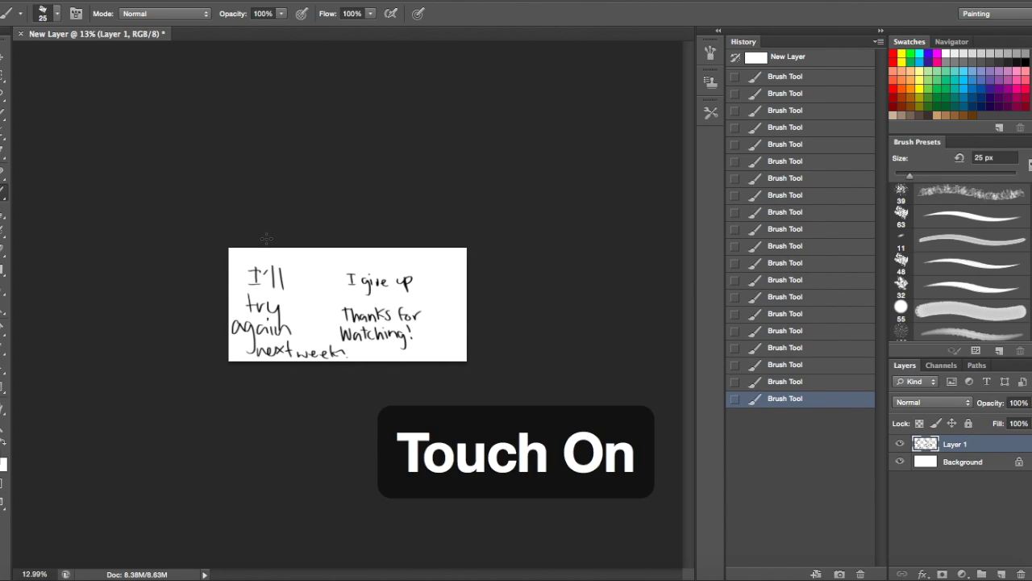
{"action": "scroll", "coordinate": [295, 258], "scroll_direction": "up", "scroll_amount": 2}
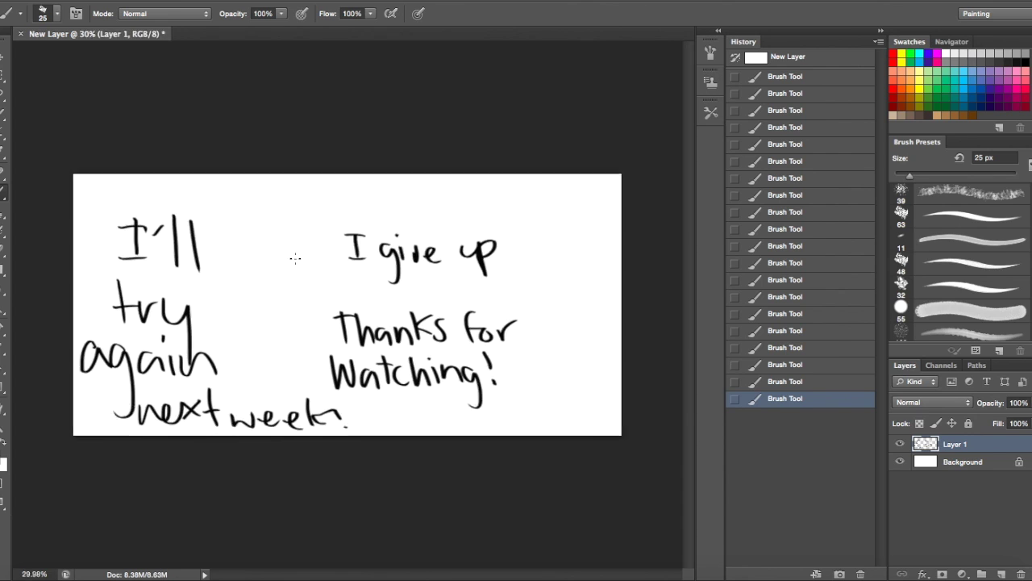
{"action": "scroll", "coordinate": [295, 258], "scroll_direction": "up", "scroll_amount": 3}
{"action": "scroll", "coordinate": [295, 258], "scroll_direction": "up", "scroll_amount": 3}
{"action": "scroll", "coordinate": [295, 258], "scroll_direction": "up", "scroll_amount": 2}
{"action": "scroll", "coordinate": [295, 258], "scroll_direction": "up", "scroll_amount": 2}
{"action": "scroll", "coordinate": [295, 258], "scroll_direction": "up", "scroll_amount": 2}
{"action": "scroll", "coordinate": [300, 258], "scroll_direction": "up", "scroll_amount": 3}
{"action": "right_click", "coordinate": [332, 281]}
{"action": "key", "text": "Escape"}
Step back past the stray strokes in History and add the exclamation mark after 'week'
{"action": "scroll", "coordinate": [332, 282], "scroll_direction": "up", "scroll_amount": 2}
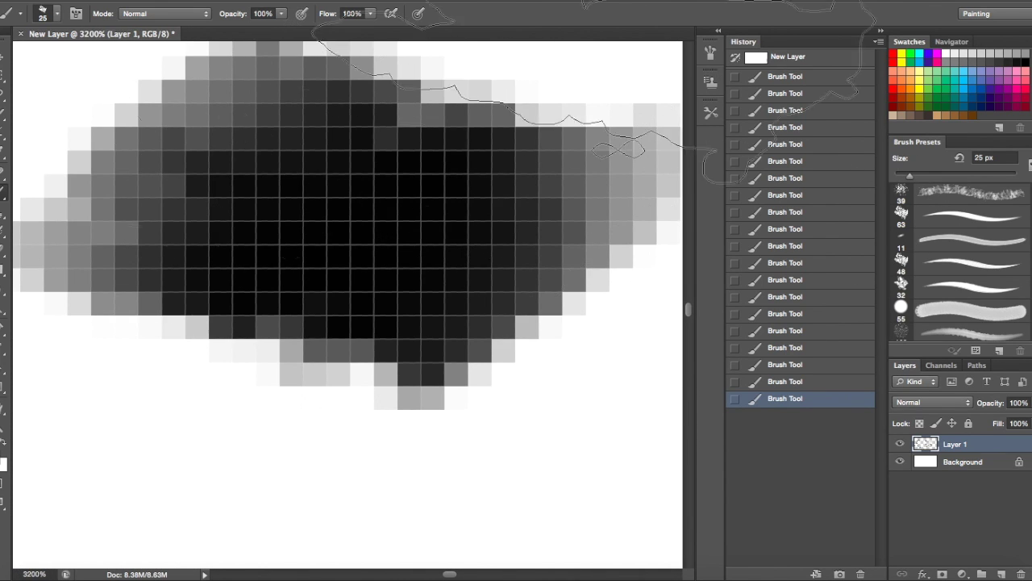
{"action": "scroll", "coordinate": [610, 322], "scroll_direction": "down", "scroll_amount": 2}
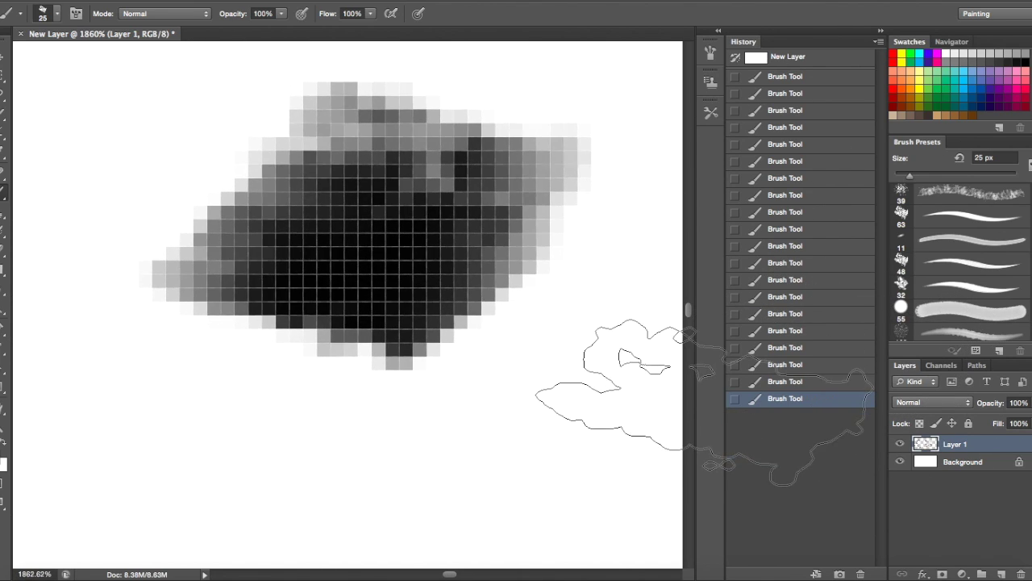
{"action": "scroll", "coordinate": [363, 299], "scroll_direction": "down", "scroll_amount": 2}
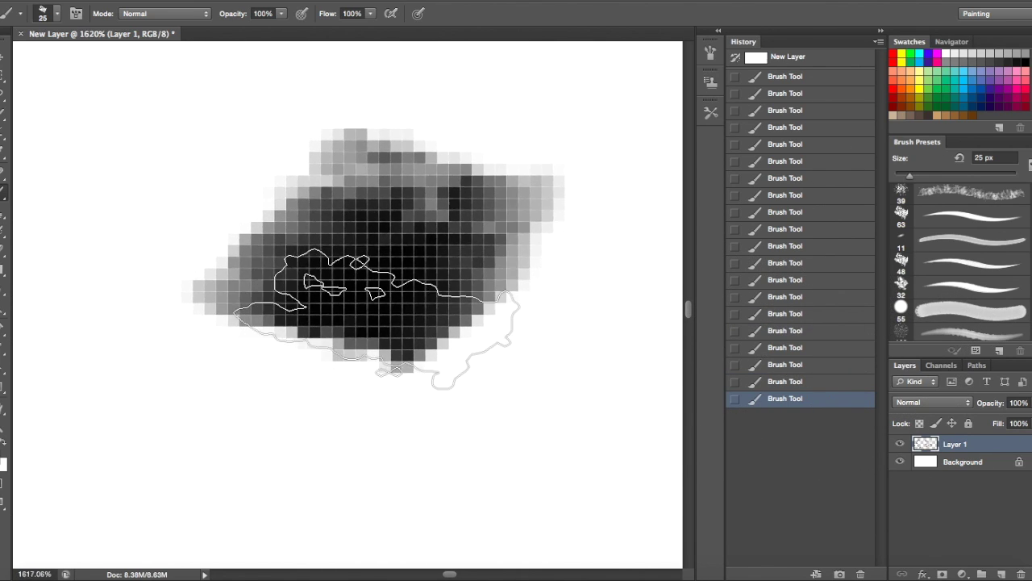
{"action": "scroll", "coordinate": [530, 299], "scroll_direction": "down", "scroll_amount": 2}
{"action": "scroll", "coordinate": [532, 298], "scroll_direction": "down", "scroll_amount": 2}
{"action": "scroll", "coordinate": [541, 297], "scroll_direction": "down", "scroll_amount": 2}
{"action": "scroll", "coordinate": [541, 296], "scroll_direction": "down", "scroll_amount": 2}
{"action": "scroll", "coordinate": [542, 297], "scroll_direction": "down", "scroll_amount": 2}
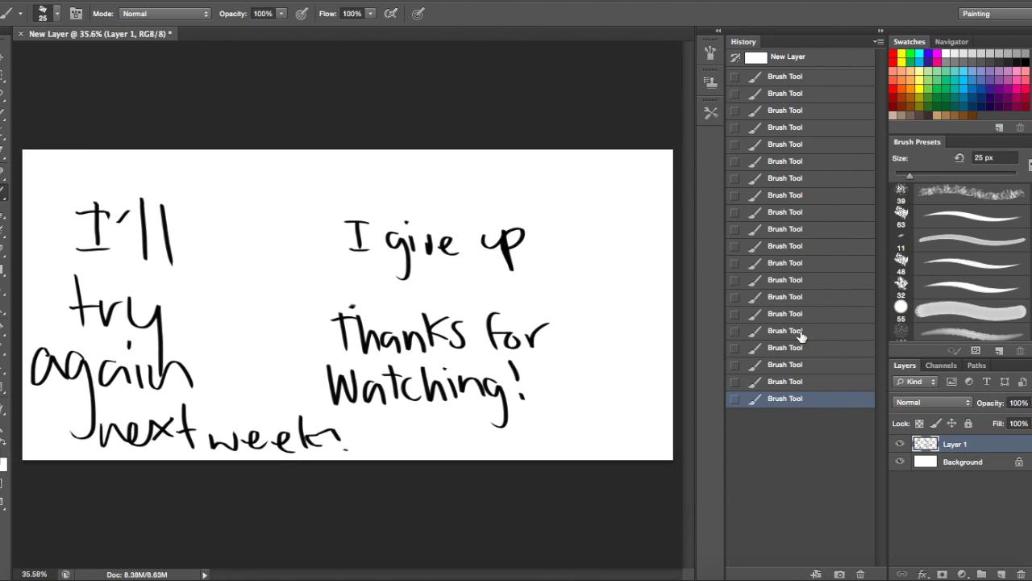
{"action": "left_click", "coordinate": [795, 314]}
{"action": "left_click_drag", "start_coordinate": [339, 420], "coordinate": [333, 443]}
Scrawl 'OMG what was…' in the top-right corner, undoing a stray letter below it
{"action": "left_click_drag", "start_coordinate": [593, 168], "coordinate": [592, 170]}
{"action": "mouse_move", "coordinate": [603, 171]}
{"action": "left_mouse_down"}
{"action": "mouse_move", "coordinate": [604, 190]}
{"action": "mouse_move", "coordinate": [621, 190]}
{"action": "left_mouse_up"}
{"action": "left_click_drag", "start_coordinate": [635, 176], "coordinate": [632, 184]}
{"action": "mouse_move", "coordinate": [594, 188]}
{"action": "left_mouse_down"}
{"action": "mouse_move", "coordinate": [594, 200]}
{"action": "mouse_move", "coordinate": [574, 200]}
{"action": "left_mouse_up"}
{"action": "left_click", "coordinate": [761, 364]}
{"action": "left_click", "coordinate": [760, 381]}
{"action": "left_click_drag", "start_coordinate": [573, 193], "coordinate": [596, 216]}
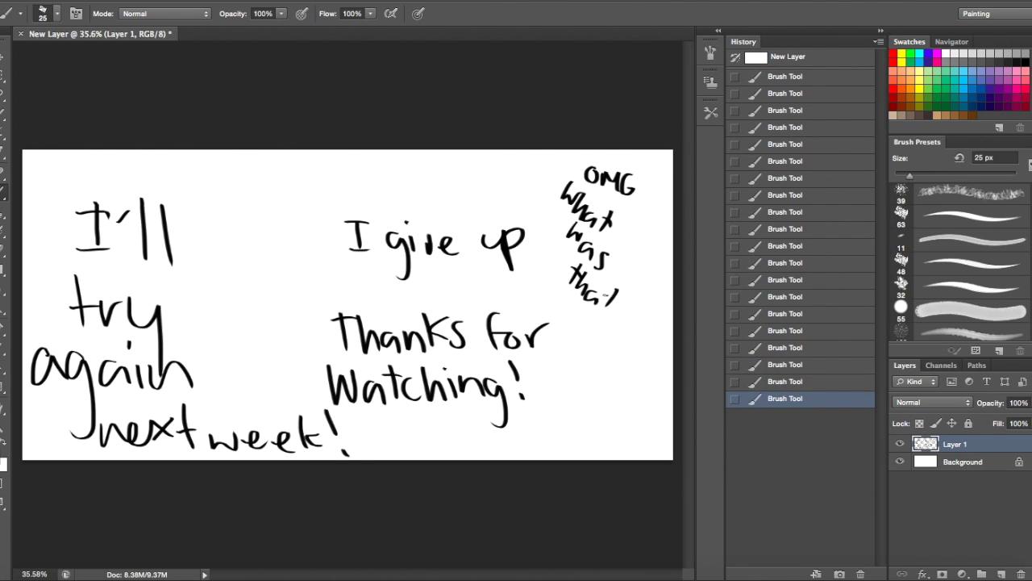